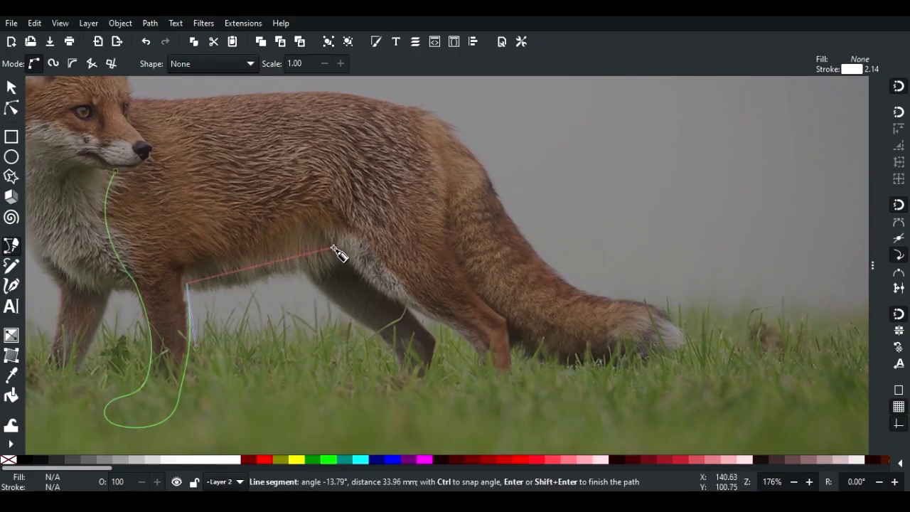
drag(333, 247, 390, 213)
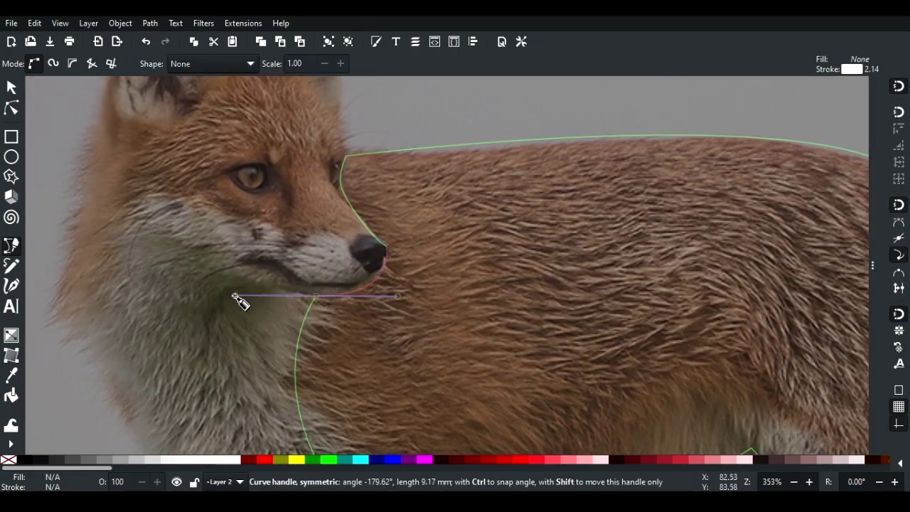
drag(236, 297, 238, 297)
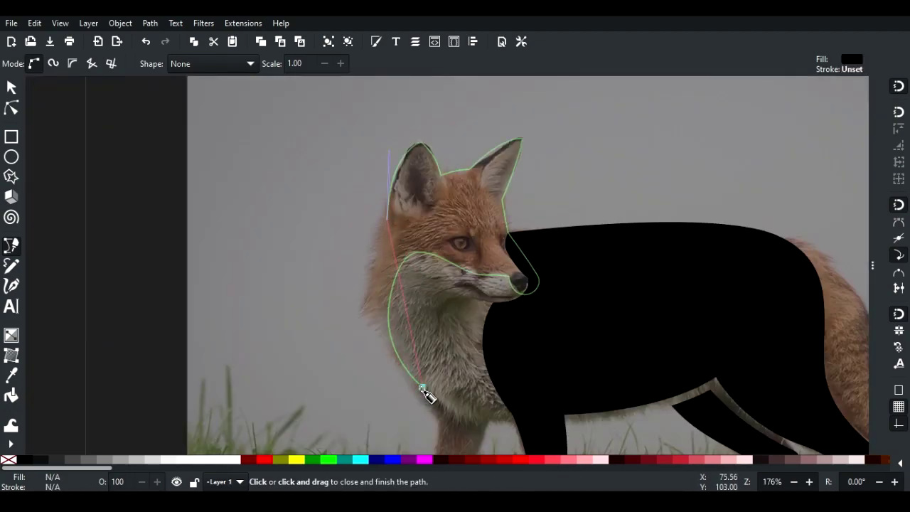
drag(422, 388, 535, 439)
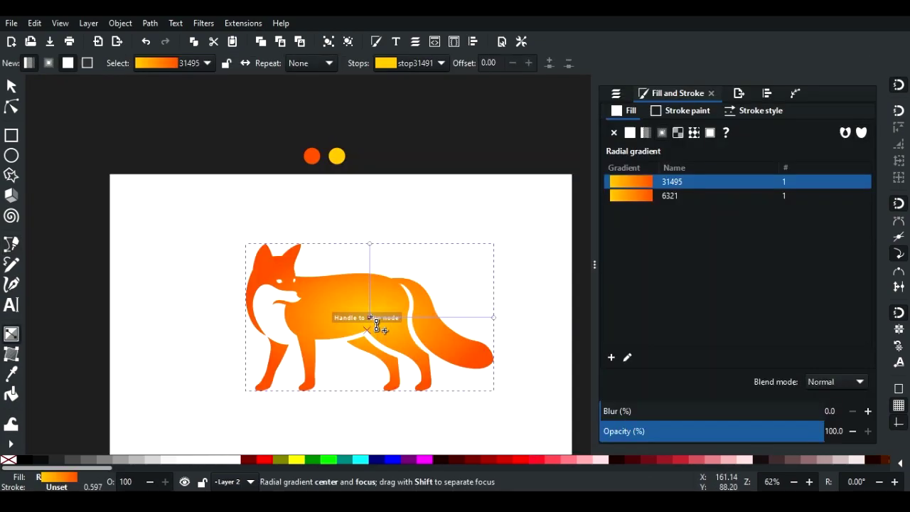
click(377, 323)
click(469, 275)
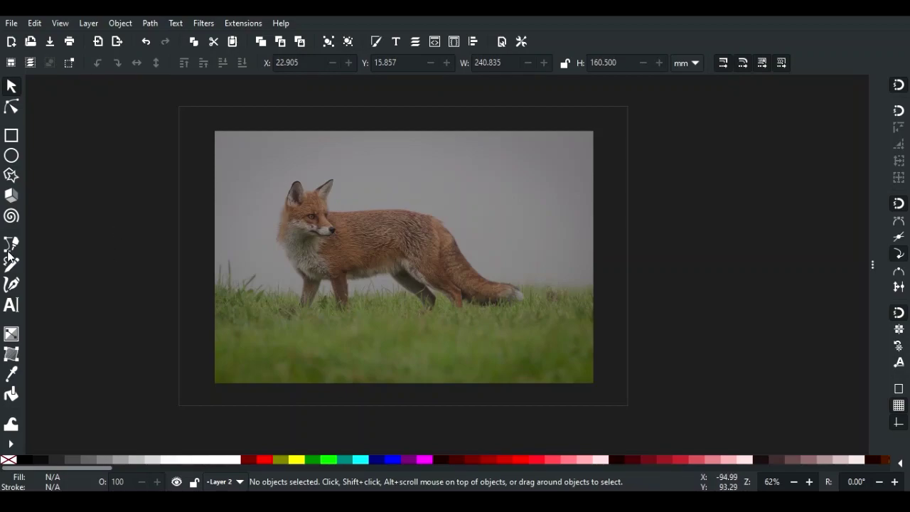
Activate the Pen tool with no fill and a white stroke for new paths.
click(11, 245)
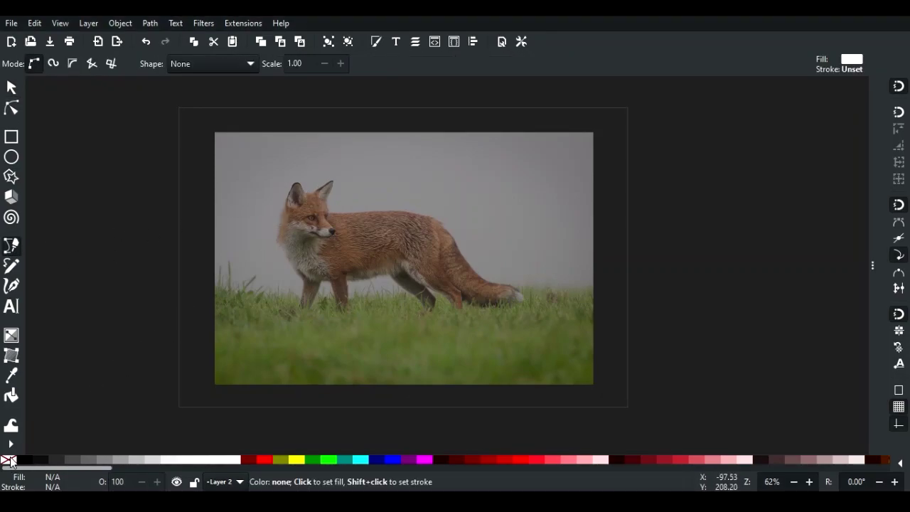
right_click(8, 460)
click(37, 380)
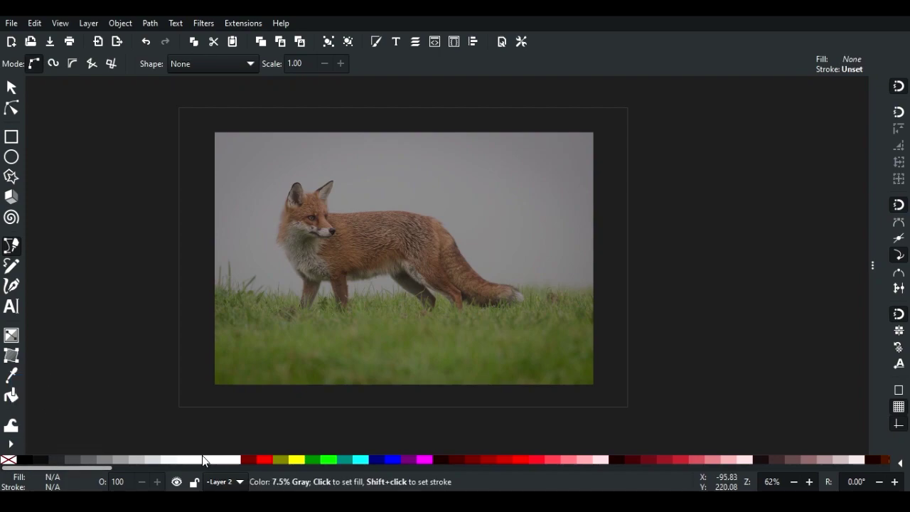
right_click(235, 460)
click(295, 404)
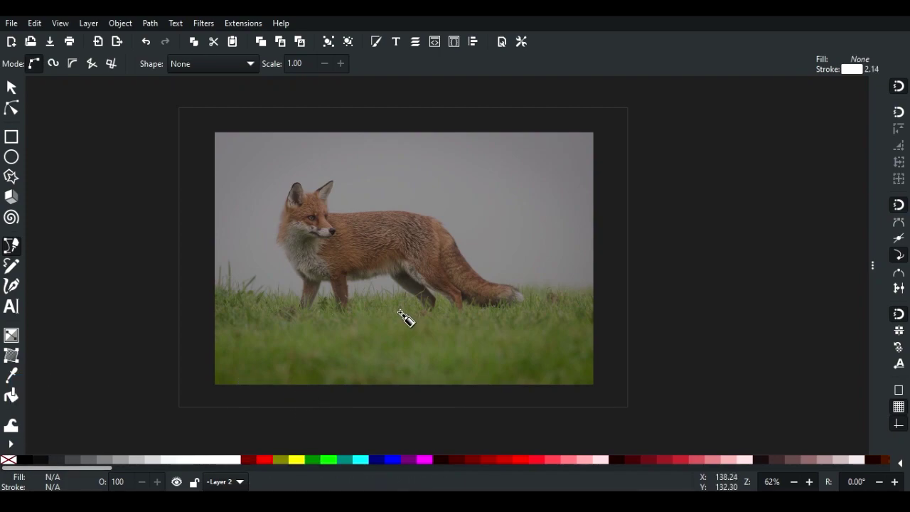
Start the body outline under the fox's chin and trace down the chest and around the near front leg and paw to the belly.
ctrl+scroll(329, 284, up, 1)
ctrl+scroll(326, 270, up, 3)
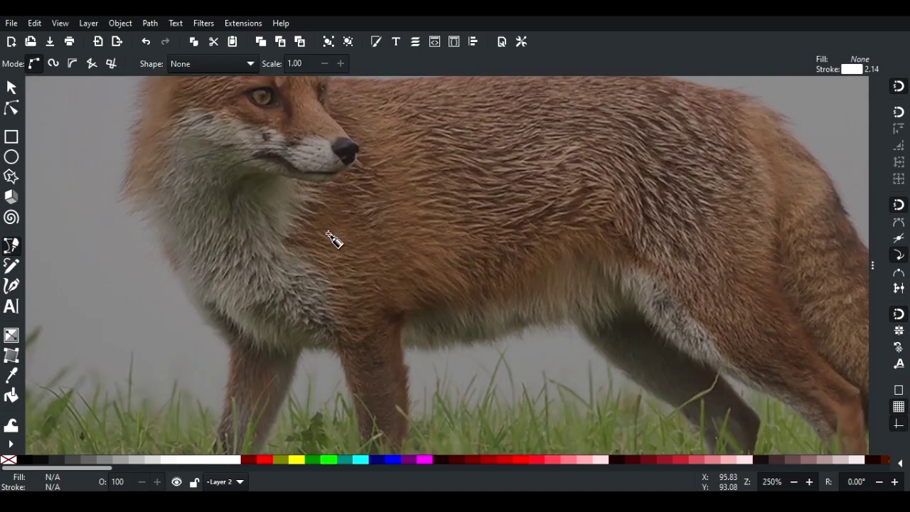
click(308, 181)
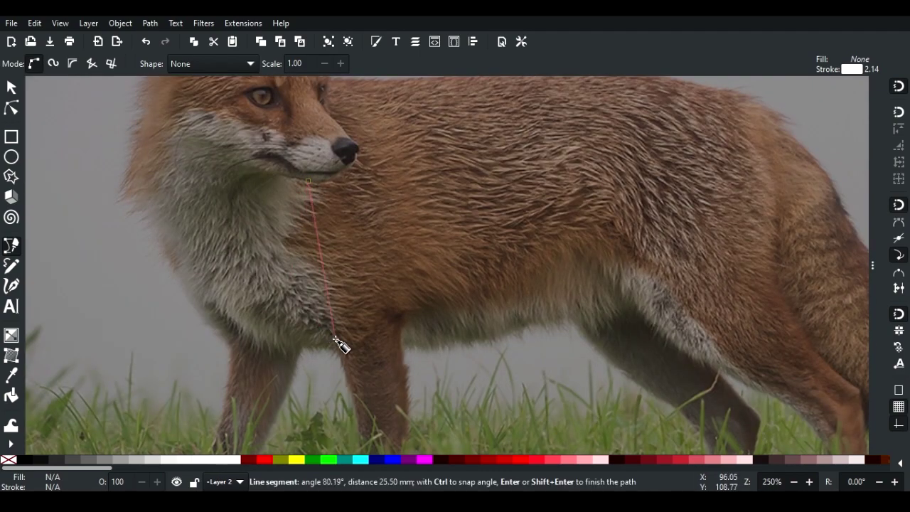
drag(336, 340, 410, 432)
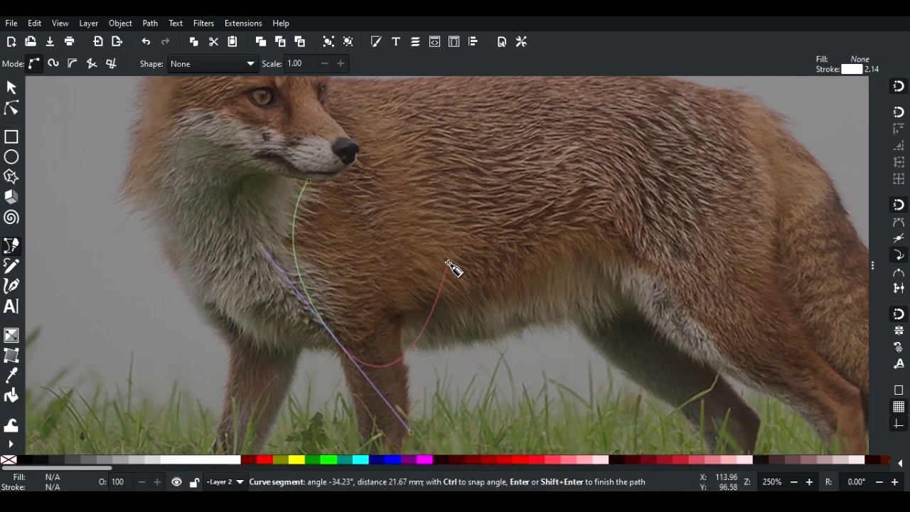
scroll(359, 285, down, 1)
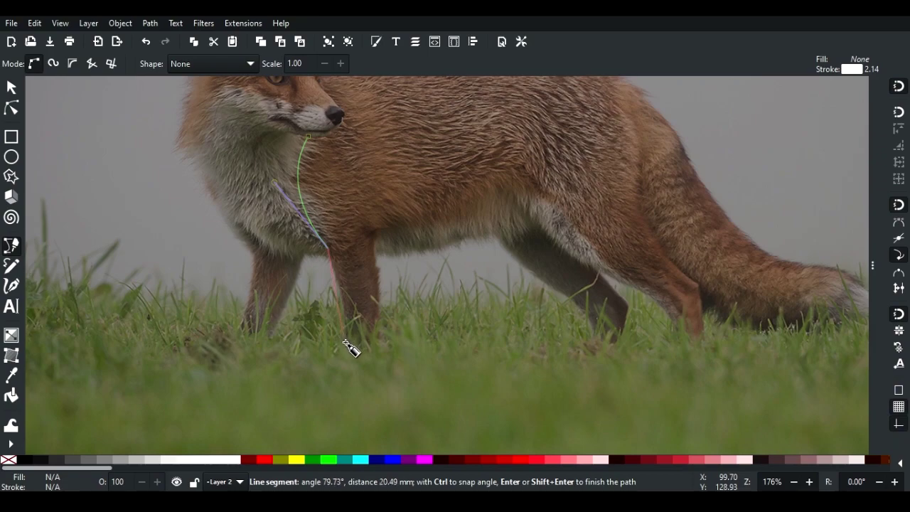
drag(348, 312, 342, 377)
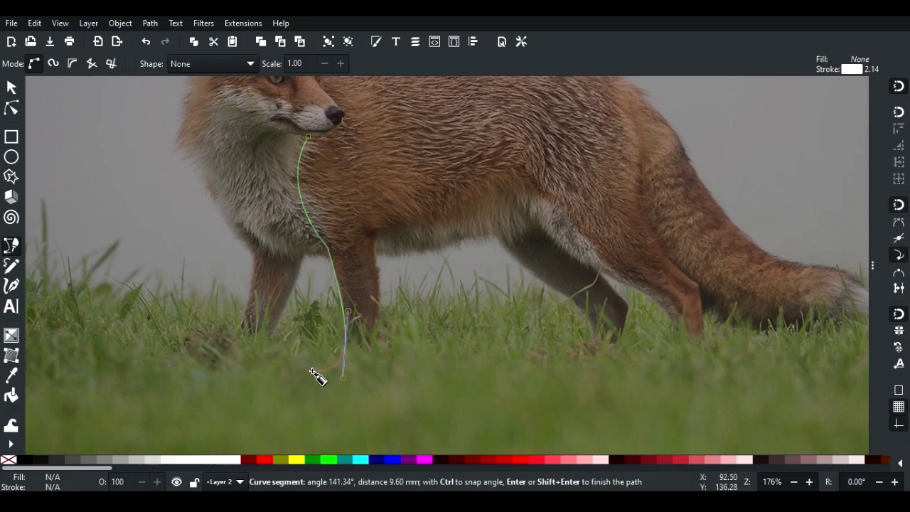
drag(379, 239, 370, 185)
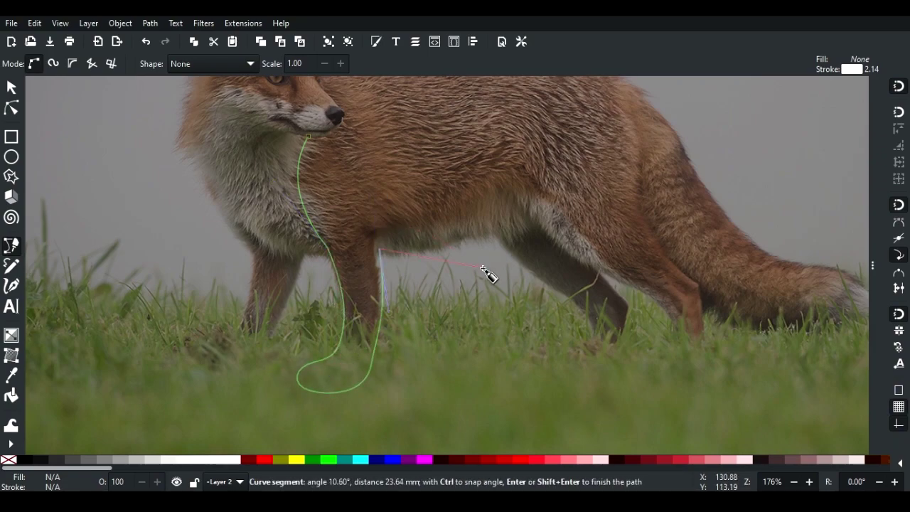
Continue the body outline along the belly and around the near hind leg and paw to the back of the leg.
drag(483, 269, 290, 304)
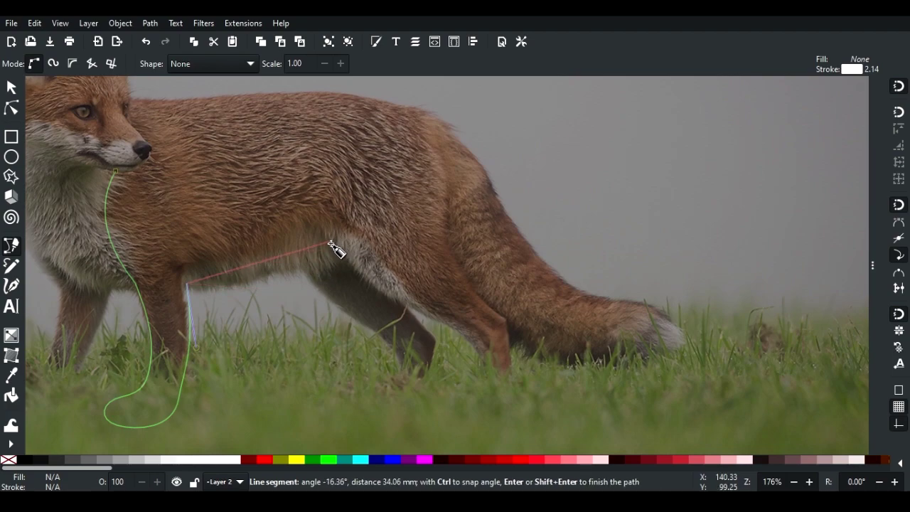
drag(333, 249, 389, 214)
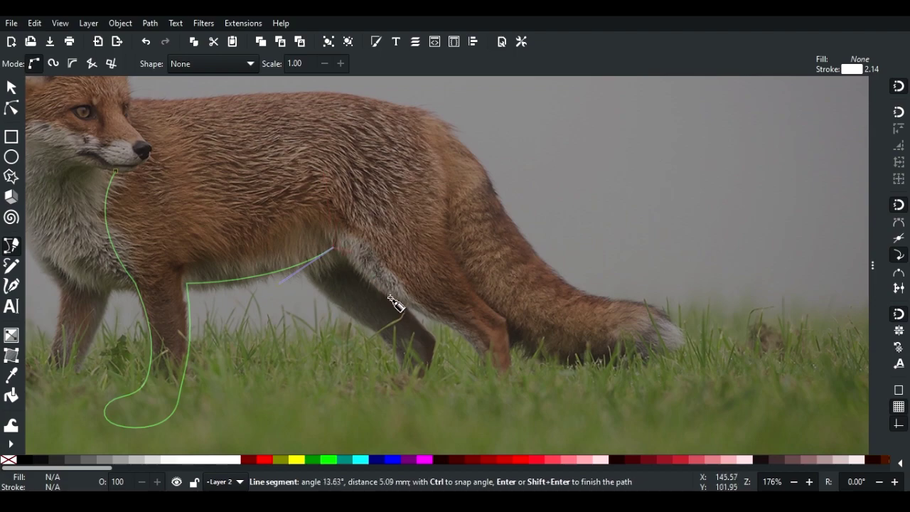
drag(458, 325, 466, 328)
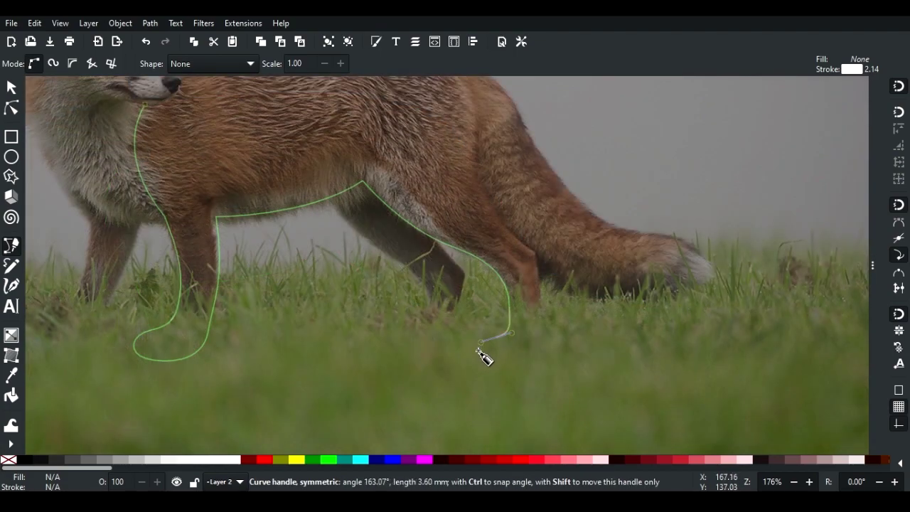
drag(478, 361, 545, 346)
key(BackSpace)
key(BackSpace)
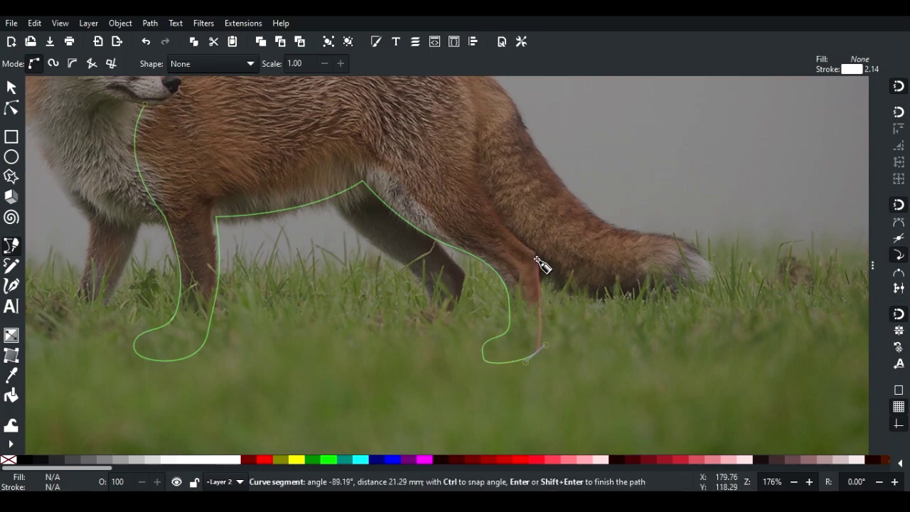
drag(536, 252, 481, 201)
Continue the body outline up over the rump and along the back to the side of the fox's face.
scroll(537, 240, up, 3)
key(shift+l)
drag(438, 112, 377, 85)
click(171, 108)
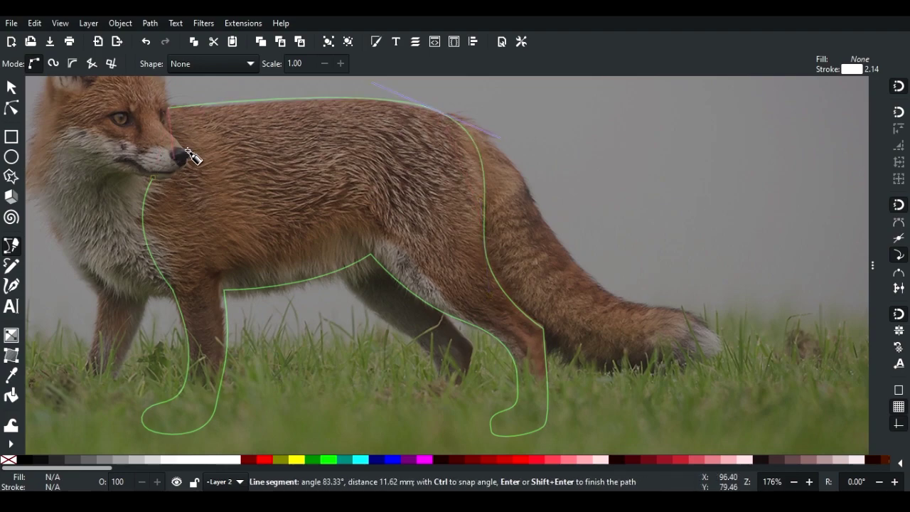
Trace the outline down the face and around the nose, closing the path at the starting node under the chin.
key(space)
scroll(382, 220, up, 2)
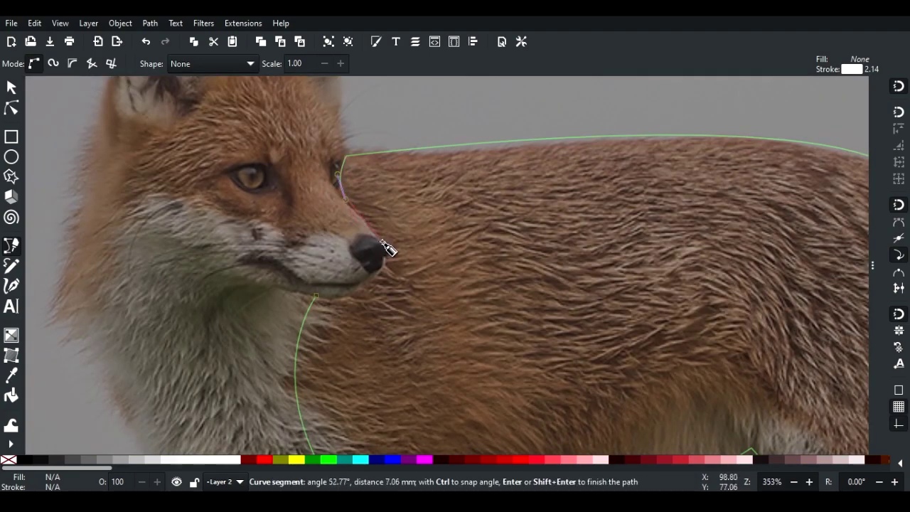
drag(388, 249, 402, 255)
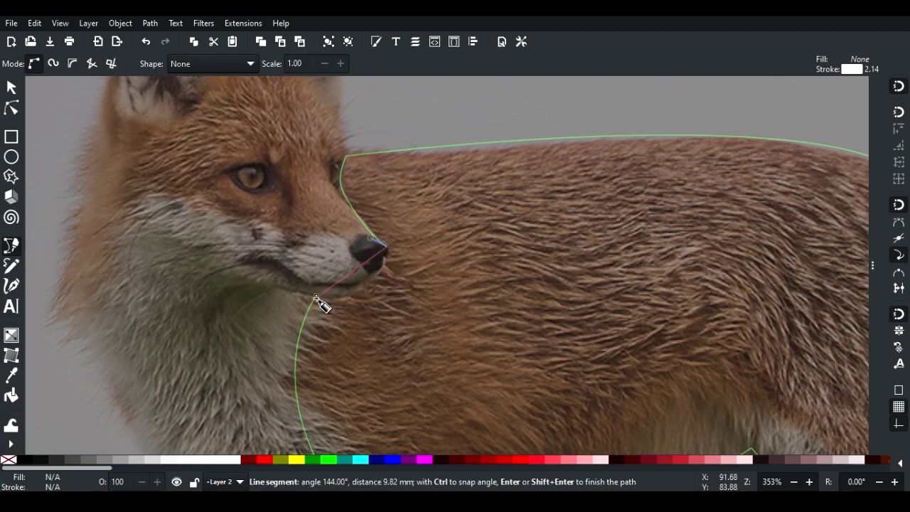
drag(317, 298, 236, 297)
Fill the closed body shape with black and remove its stroke.
scroll(323, 238, down, 4)
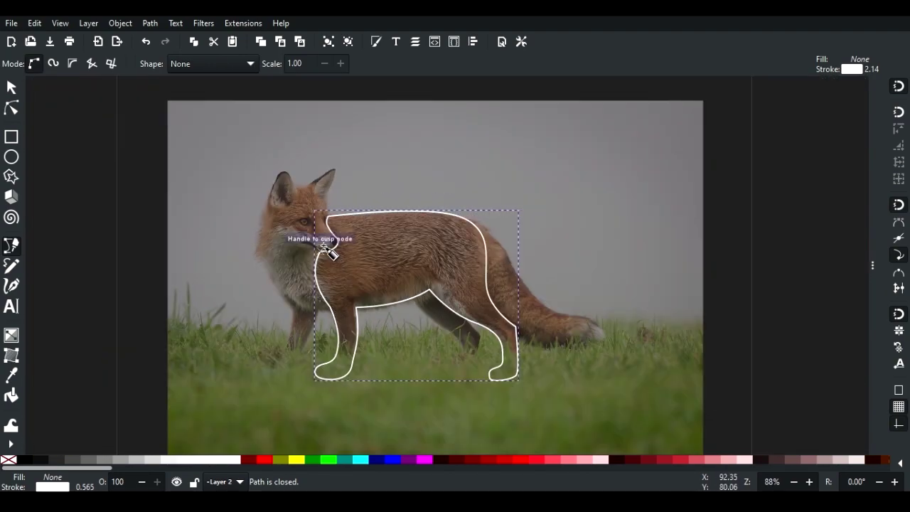
scroll(394, 301, up, 1)
click(27, 461)
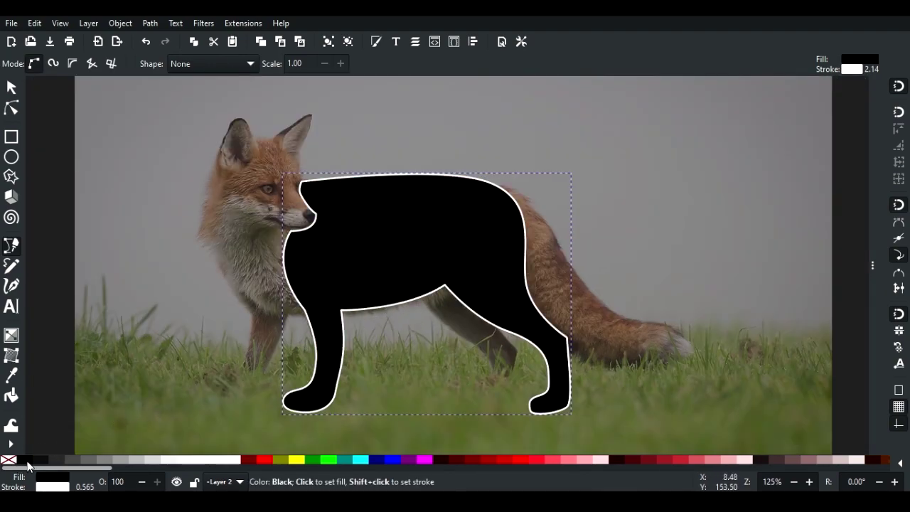
right_click(7, 461)
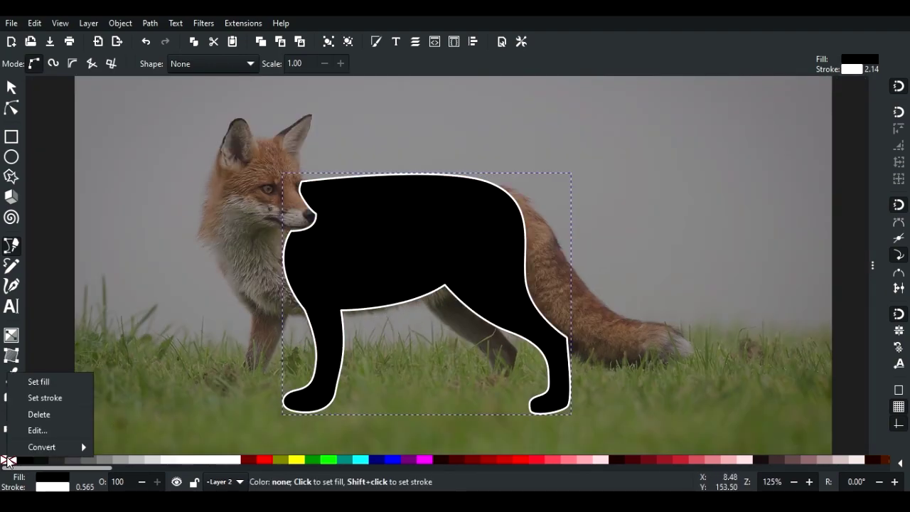
click(58, 399)
Trace the far hind leg and paw as a separate closed black shape starting and ending at the belly.
click(419, 301)
scroll(420, 305, up, 1)
click(425, 221)
scroll(469, 270, up, 1)
click(492, 247)
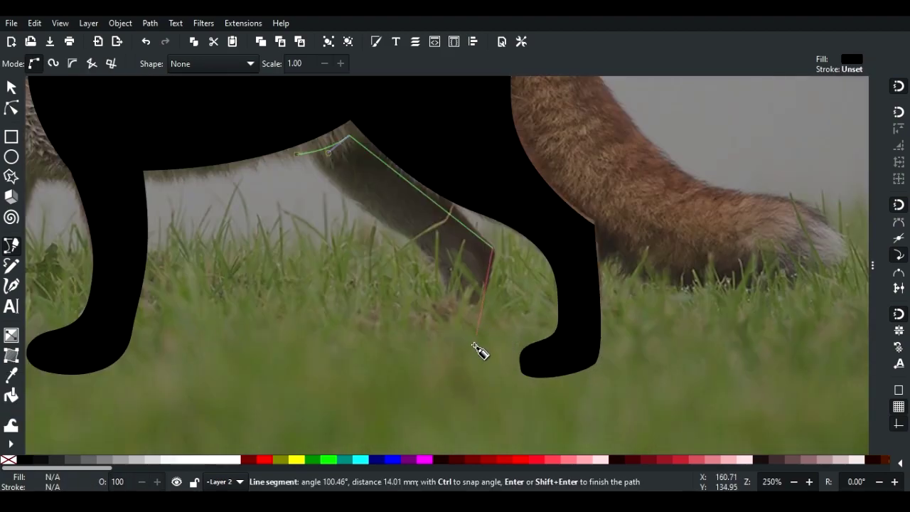
mouse_move(474, 345)
mouse_down()
mouse_move(465, 363)
mouse_move(409, 383)
mouse_up()
click(401, 382)
drag(416, 344, 435, 339)
drag(444, 314, 448, 295)
drag(411, 237, 388, 222)
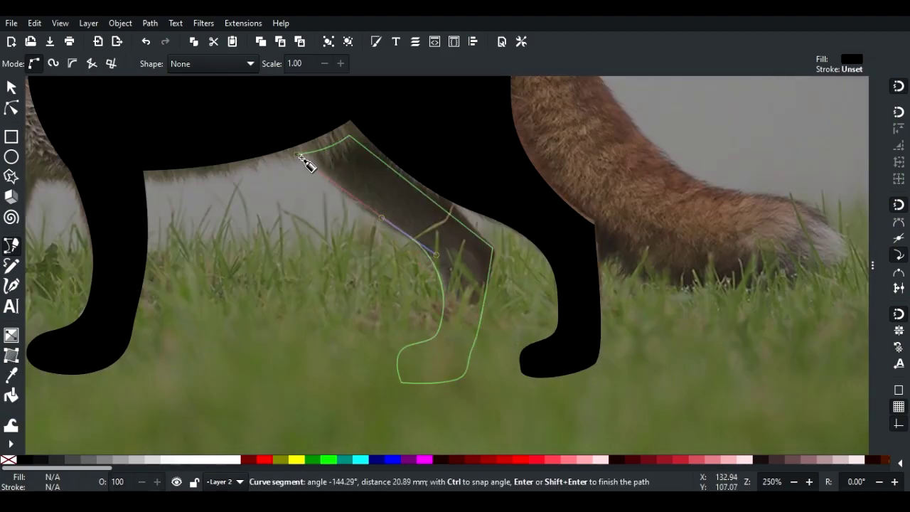
drag(297, 153, 263, 112)
scroll(498, 328, down, 2)
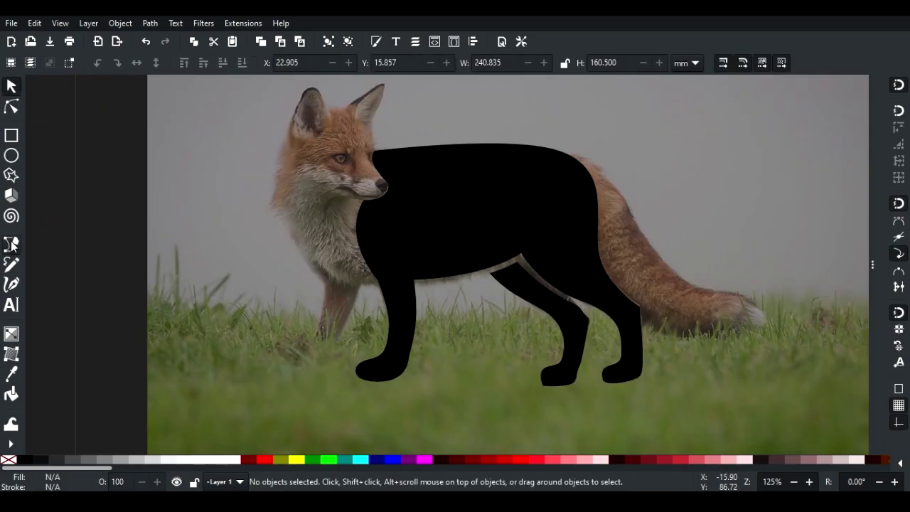
Start the head outline with the Pen tool at the front of the chest and curve it up the neck to the top of the white cheek.
click(10, 244)
scroll(342, 311, up, 1)
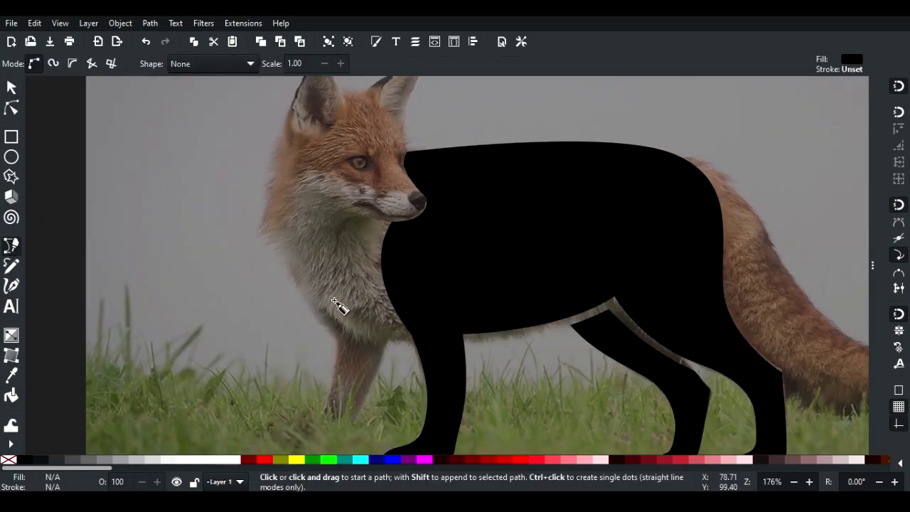
click(320, 307)
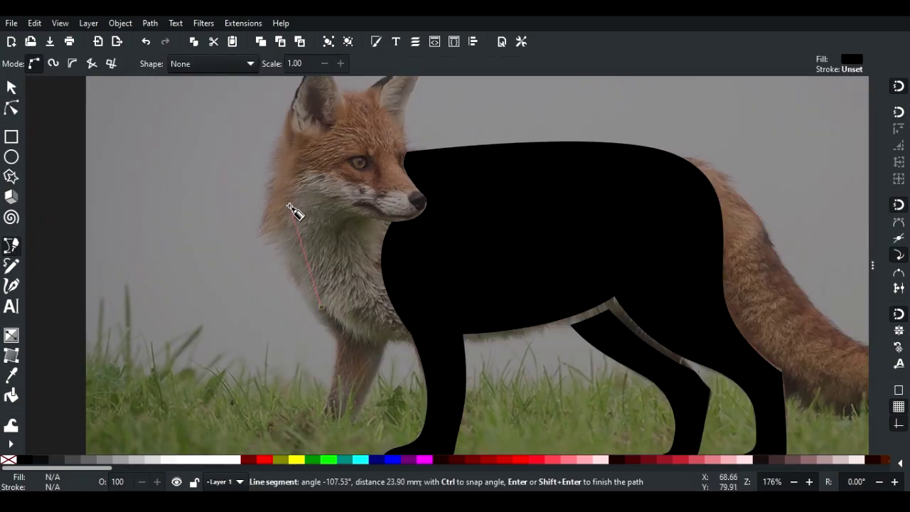
scroll(294, 209, up, 1)
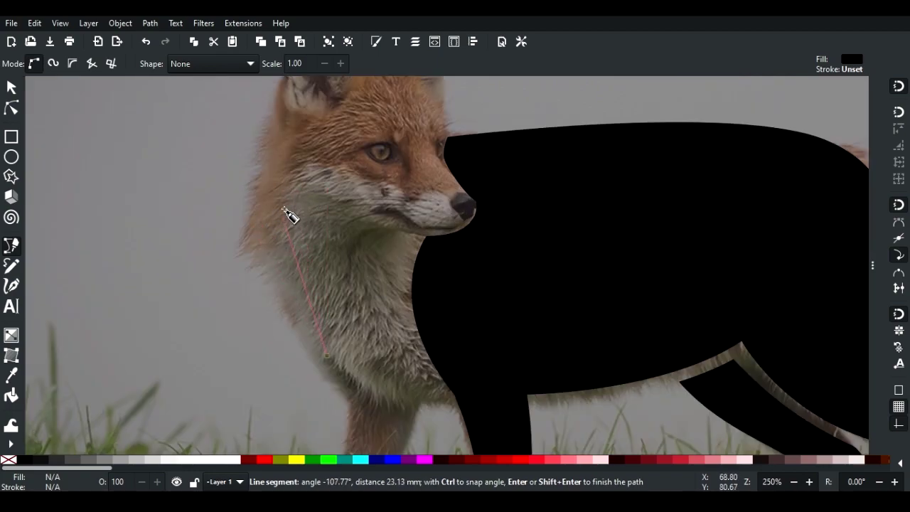
drag(304, 171, 367, 105)
key(BackSpace)
drag(282, 228, 358, 173)
scroll(406, 165, up, 1)
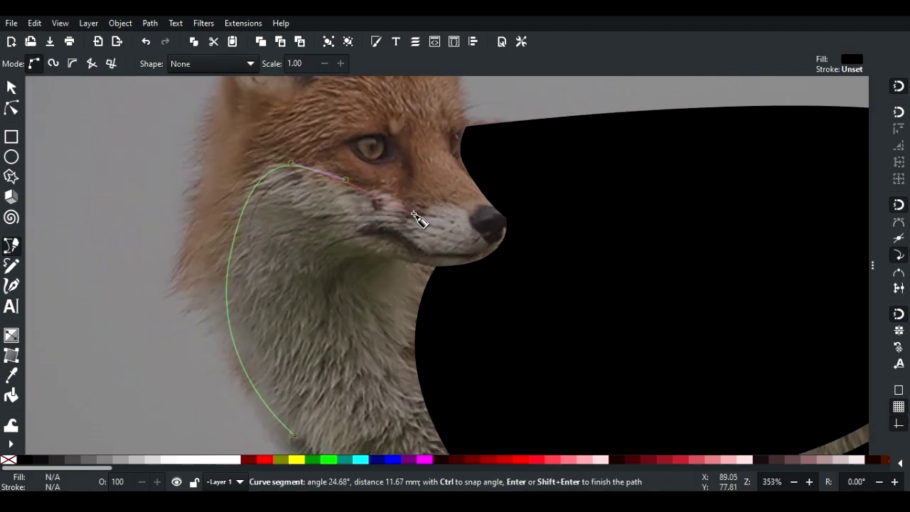
Continue the head outline along the white cheek edge to the nose, then around its tip, overlapping the black body.
drag(391, 210, 461, 215)
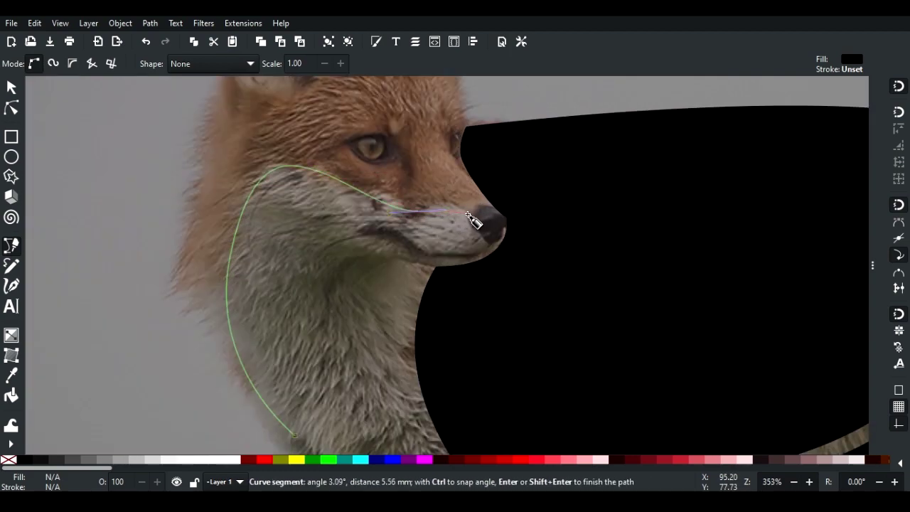
click(468, 213)
drag(485, 247, 518, 259)
drag(525, 208, 527, 205)
Continue the head outline up the side of the face and around the far ear's tip to the top of the head.
scroll(426, 210, down, 1)
drag(409, 212, 404, 195)
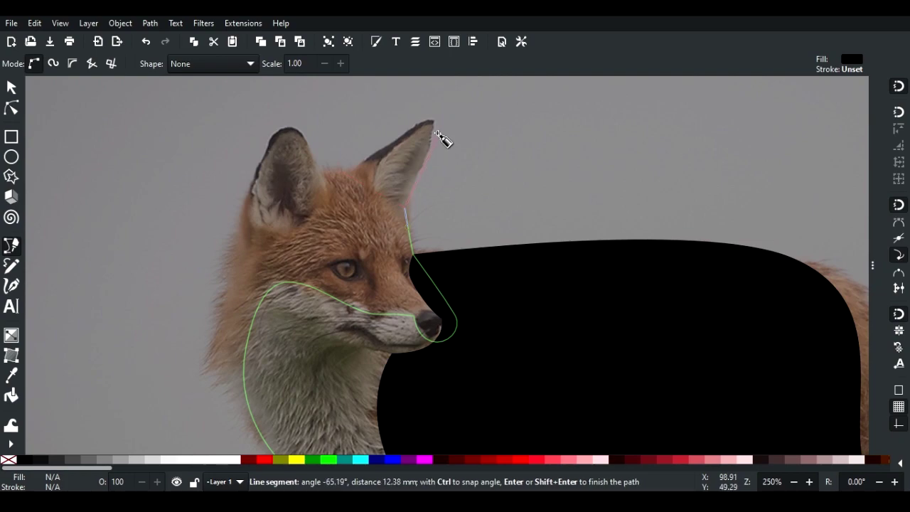
drag(433, 121, 436, 97)
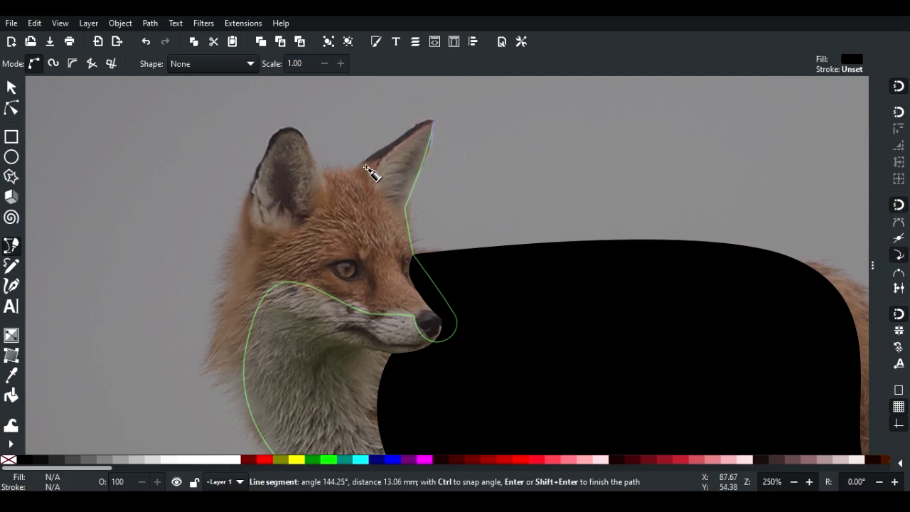
drag(359, 167, 313, 217)
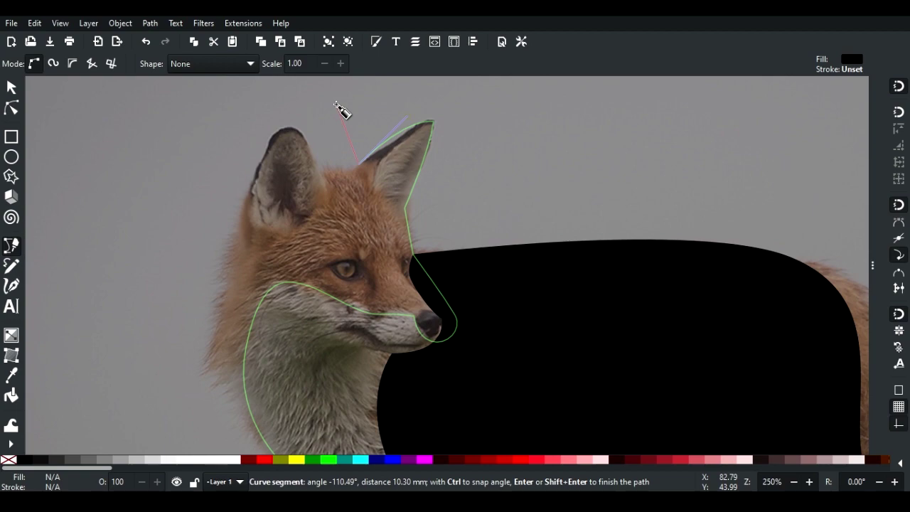
ctrl+scroll(289, 139, up, 1)
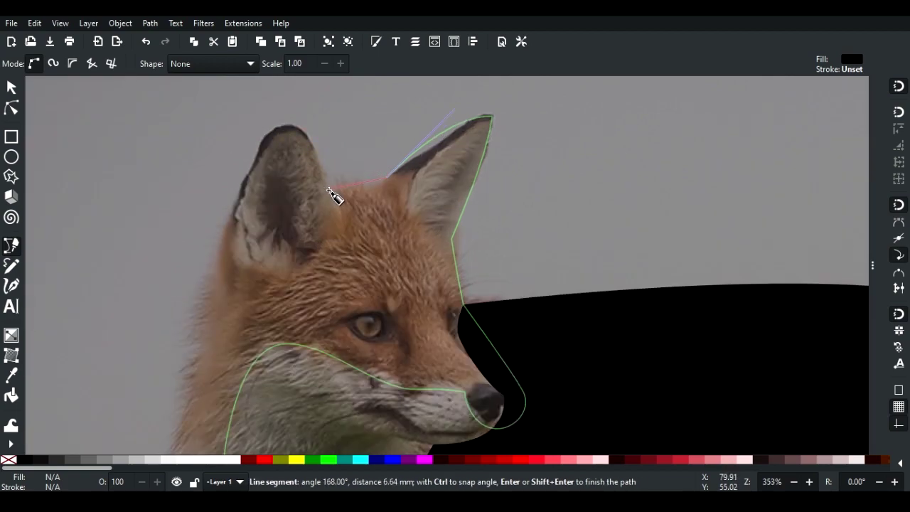
Continue the head outline around the near ear and down the back of the neck, closing it at its chest starting point.
drag(328, 190, 293, 199)
drag(317, 171, 317, 171)
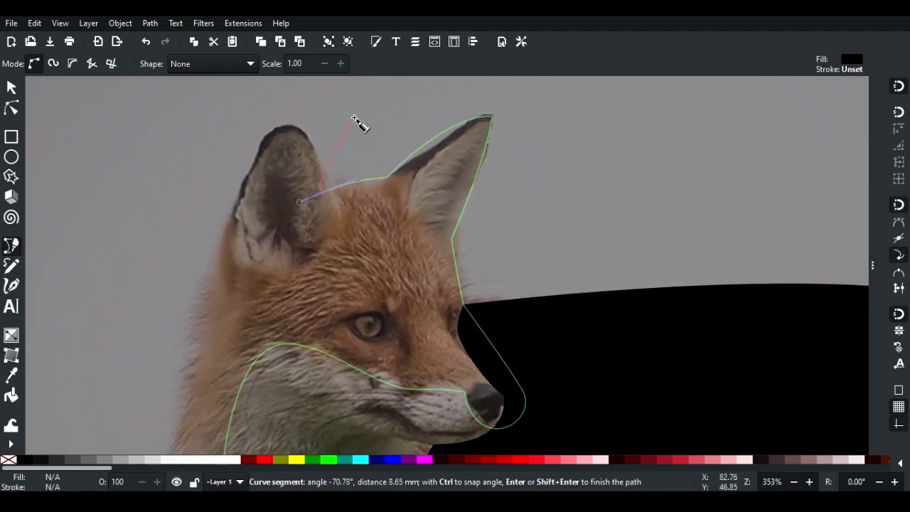
click(310, 137)
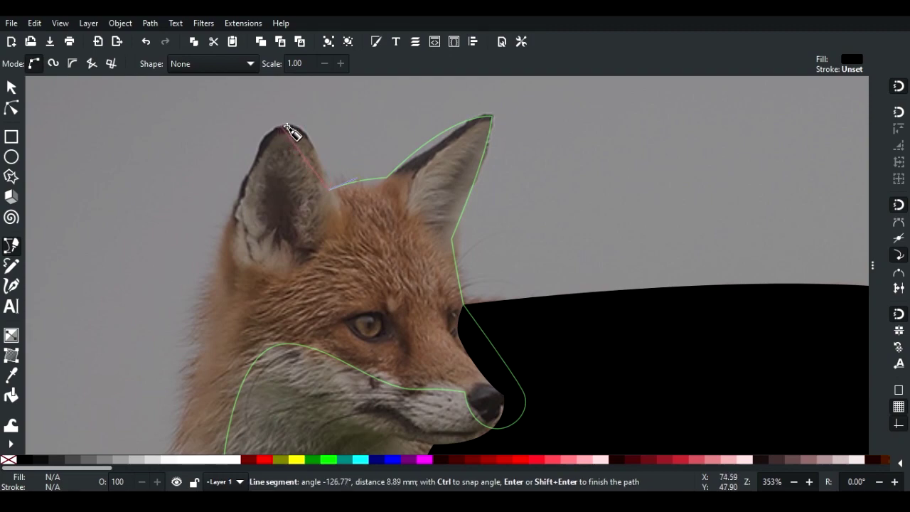
drag(289, 125, 257, 97)
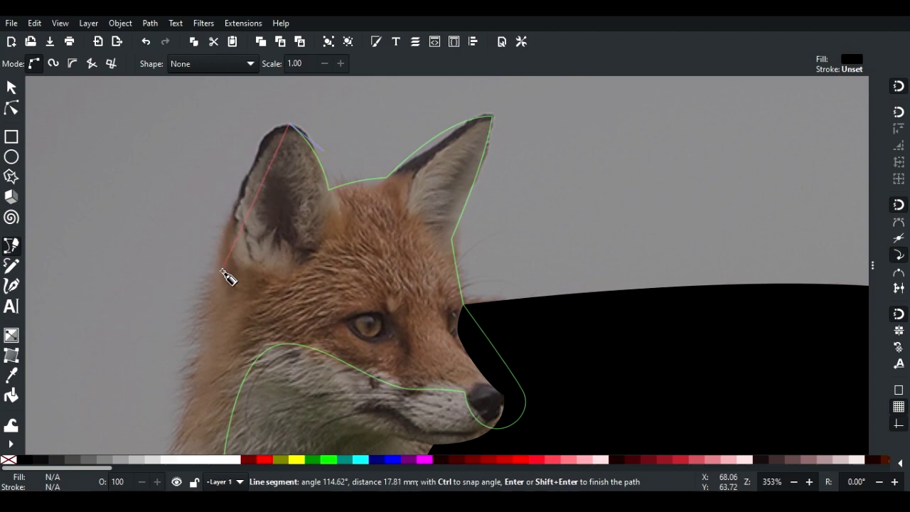
drag(221, 281, 218, 419)
scroll(270, 427, down, 2)
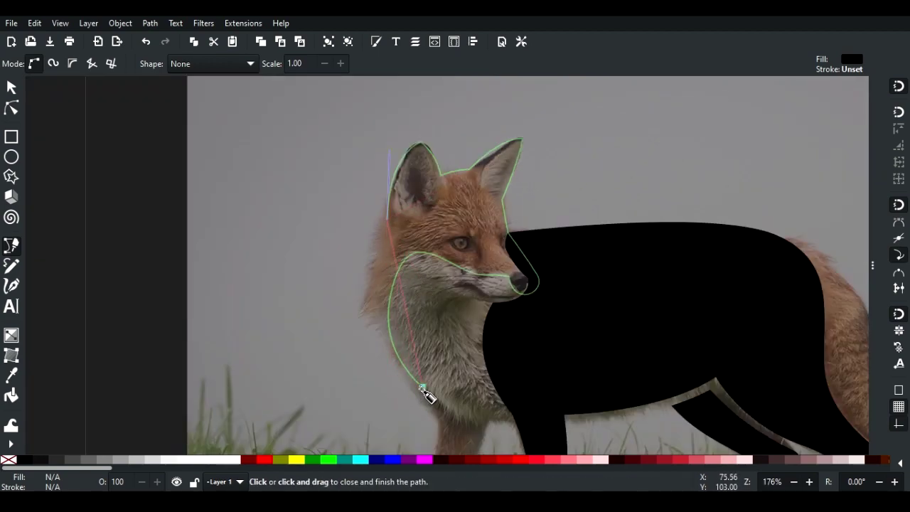
drag(424, 388, 529, 438)
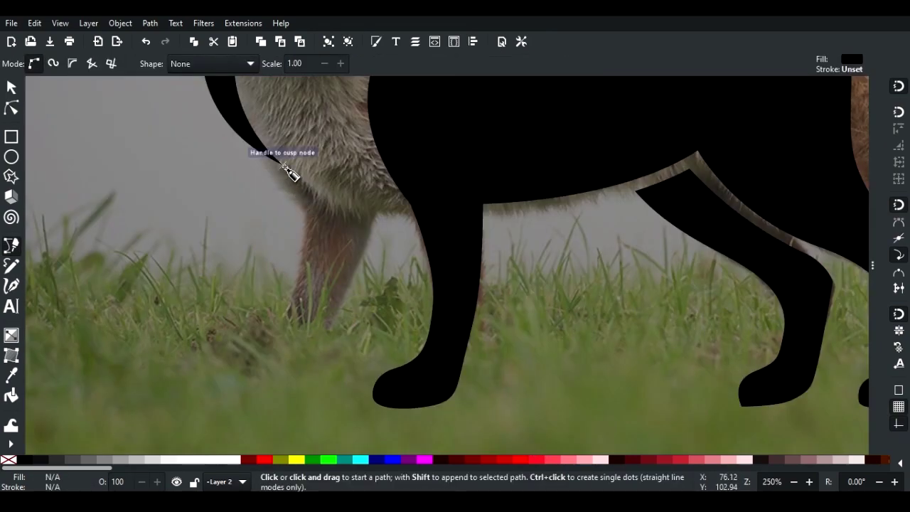
Trace the far front leg and paw as a separate closed black shape starting and ending at the front of the chest.
click(282, 165)
drag(379, 214, 431, 218)
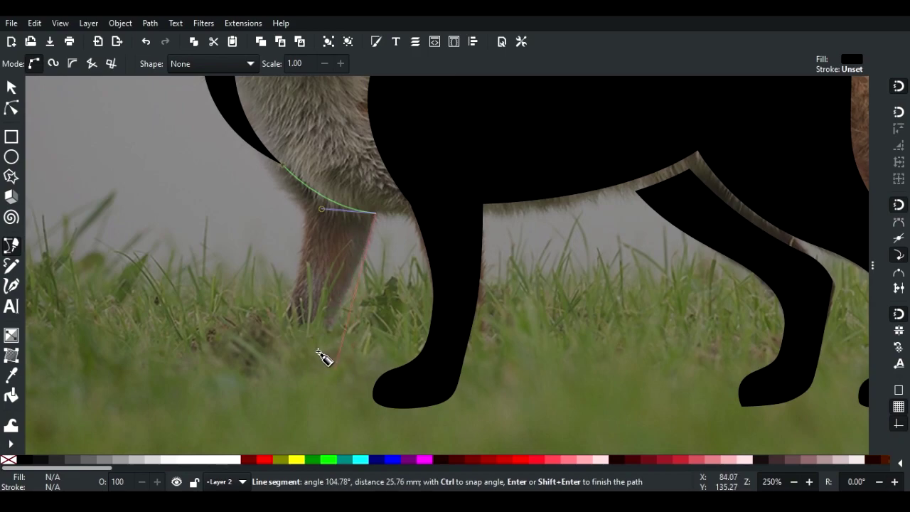
drag(318, 387, 306, 397)
drag(236, 391, 283, 351)
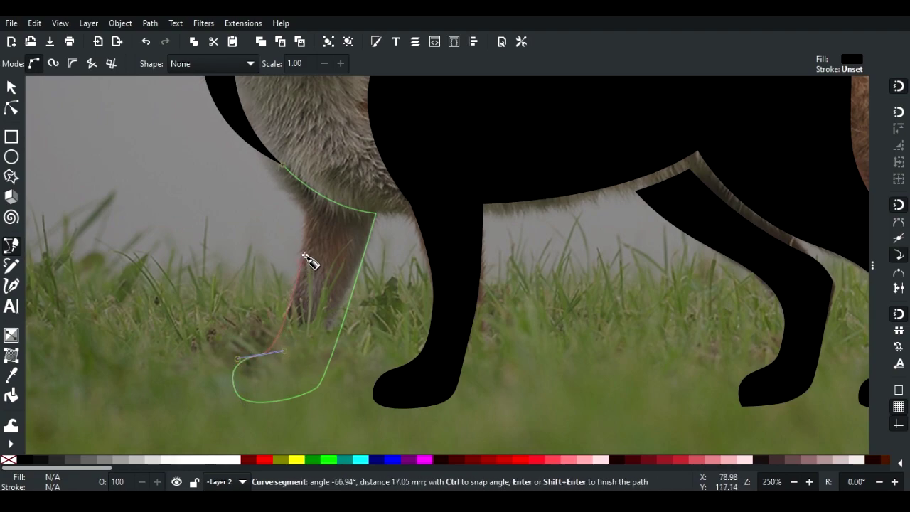
drag(307, 241, 291, 154)
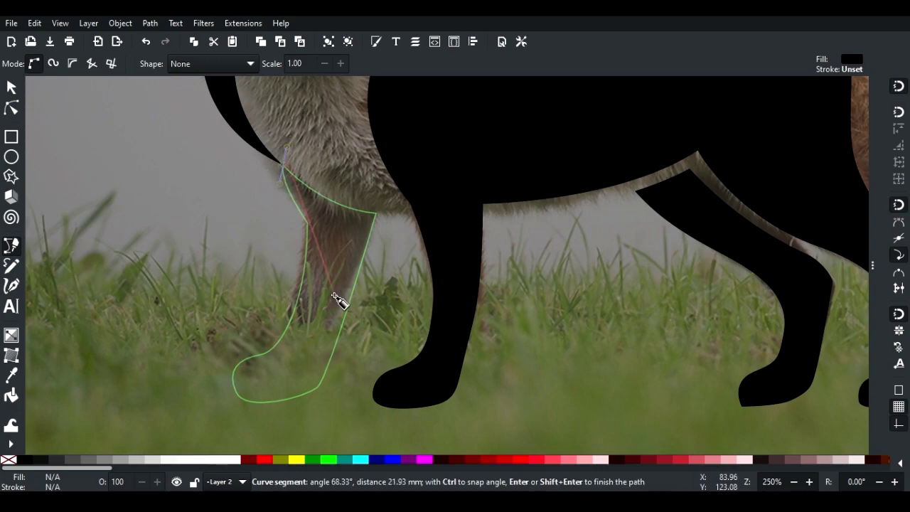
click(283, 167)
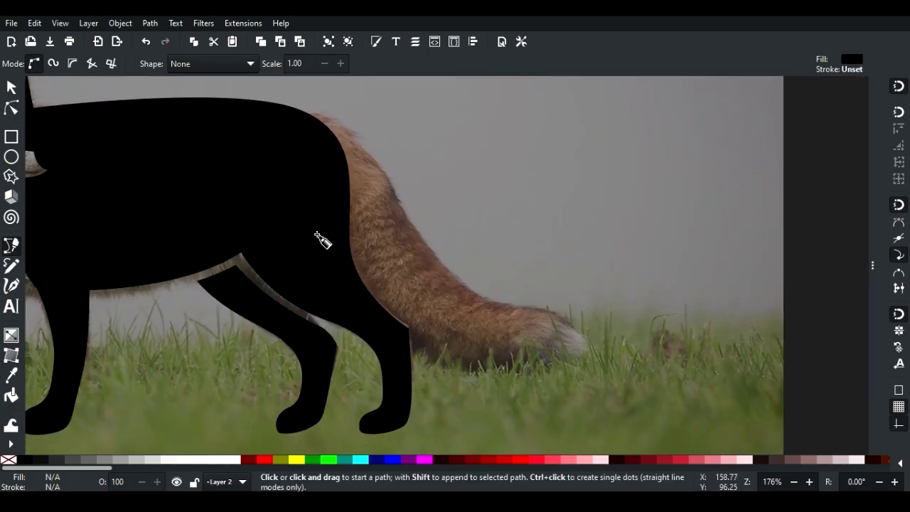
Start the tail outline with the Pen tool at the rump and curve it along the tail's inner and lower edge to the tip.
scroll(343, 234, up, 1)
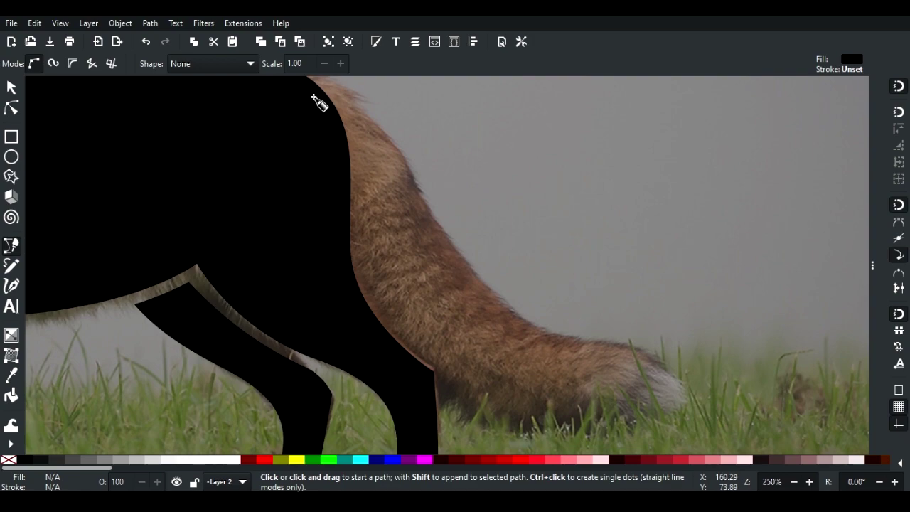
click(313, 95)
drag(364, 165, 360, 207)
key(BackSpace)
drag(399, 332, 454, 384)
scroll(454, 384, right, 3)
drag(570, 359, 695, 296)
Continue the tail outline from the tip back along the upper edge and close it at the rump as a black shape.
scroll(544, 228, up, 1)
key(shift+l)
drag(515, 346, 462, 344)
drag(338, 201, 258, 160)
scroll(320, 143, up, 3)
scroll(320, 143, left, 4)
click(358, 184)
scroll(400, 218, down, 2)
Refine the tail shape by raising the upper-edge node near the tip about 2.55 mm and adjusting the tip's curve handle.
click(10, 106)
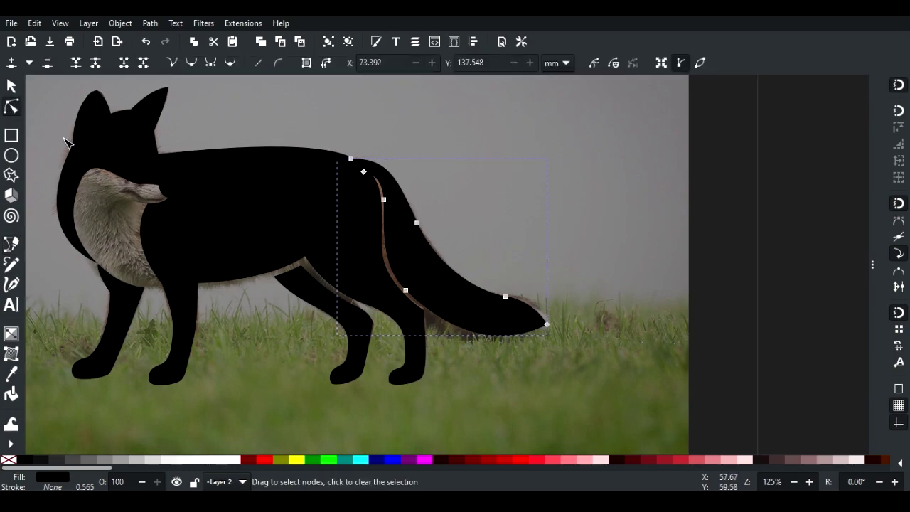
scroll(521, 293, up, 1)
click(516, 312)
drag(501, 297, 500, 285)
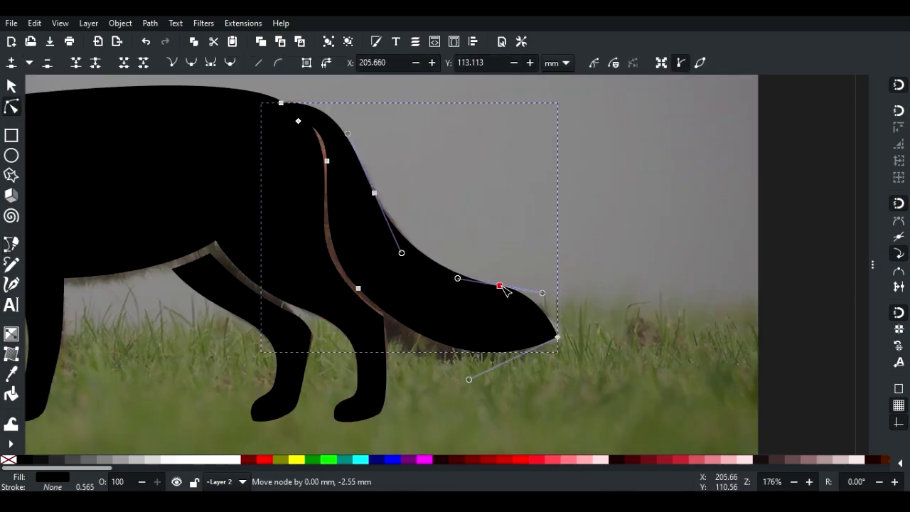
click(557, 336)
drag(470, 380, 482, 391)
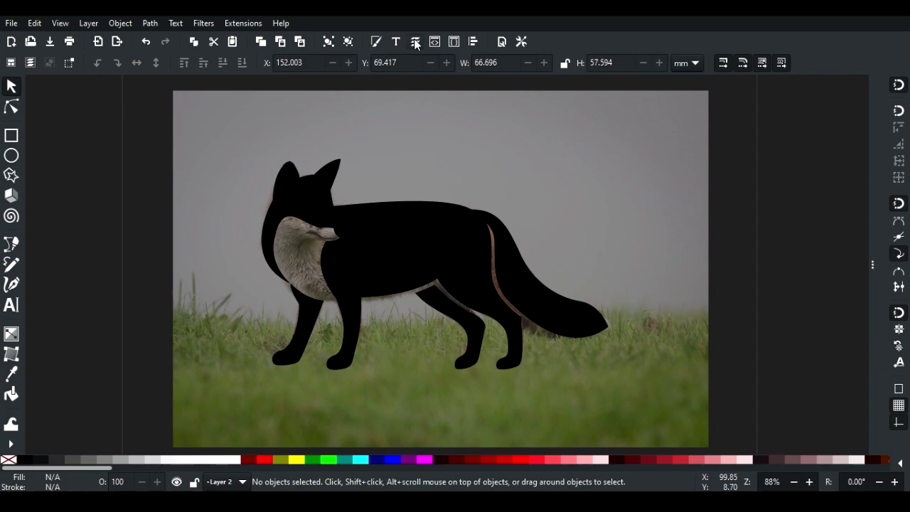
click(416, 42)
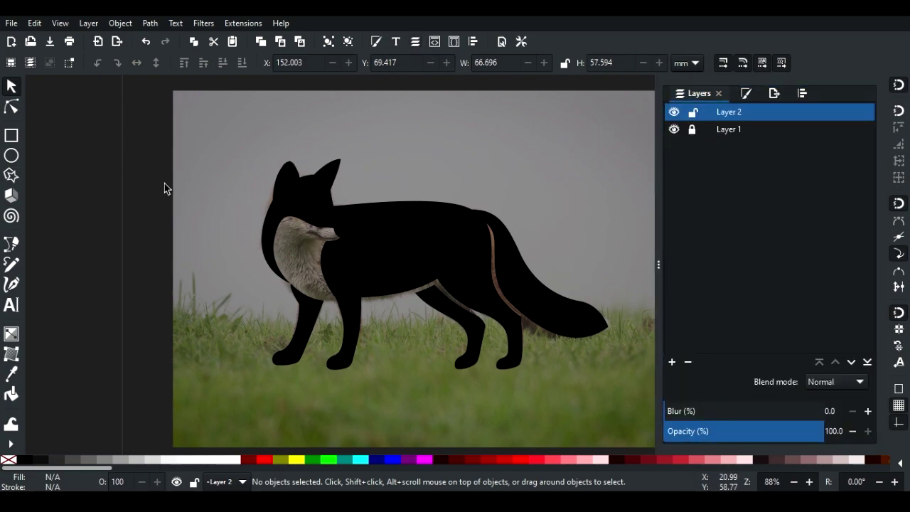
drag(107, 129, 608, 397)
click(656, 274)
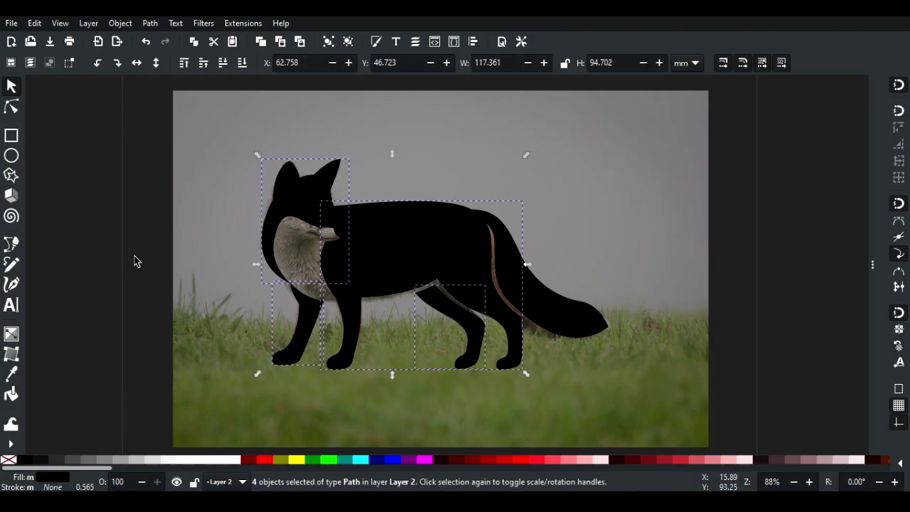
click(130, 259)
scroll(410, 260, down, 2)
scroll(372, 246, up, 1)
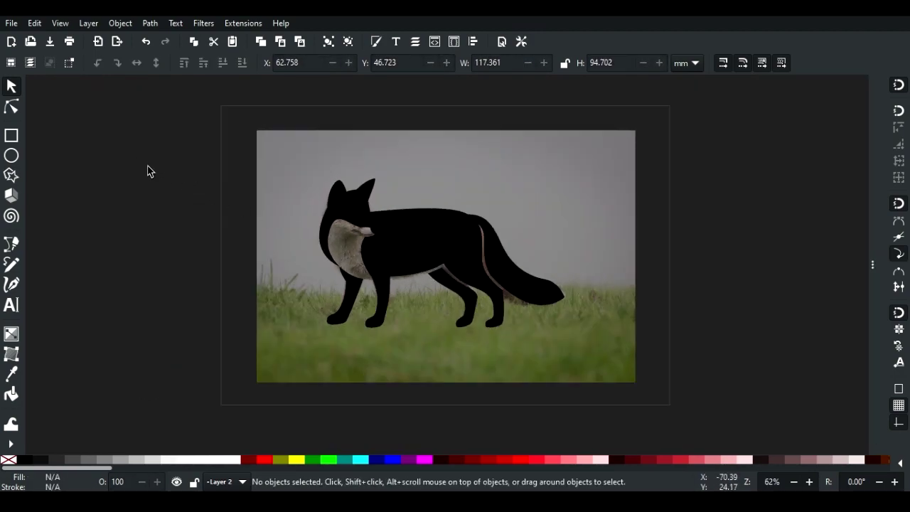
Move all five black fox shapes together horizontally leftward to X -95.992 mm, uncovering the photographed fox, and deselect them.
drag(108, 144, 579, 366)
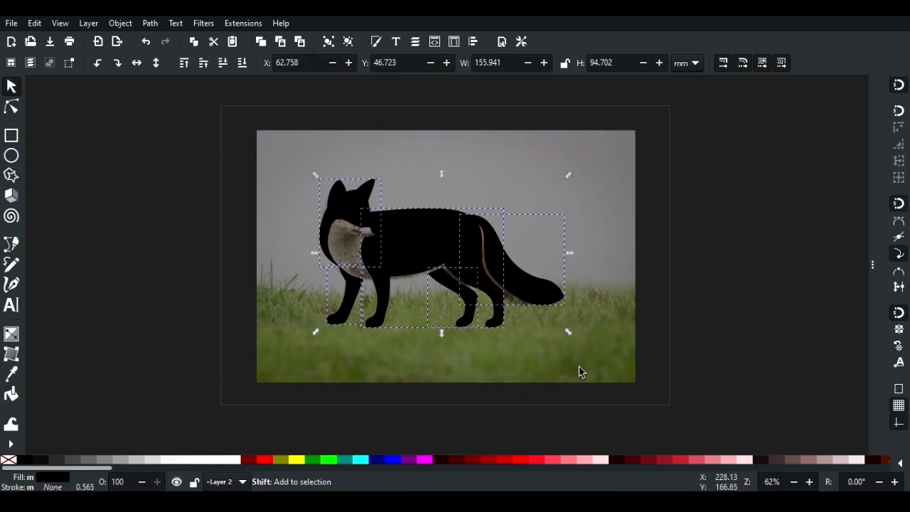
key(Left)
key(Left)
key(Left)
key(Left)
key(Left)
key(Left)
key(Left)
key(Left)
key(Left)
key(Left)
key(Left)
key(Left)
key(Left)
key(Left)
key(Left)
key(Left)
key(Left)
key(Left)
key(Left)
key(Left)
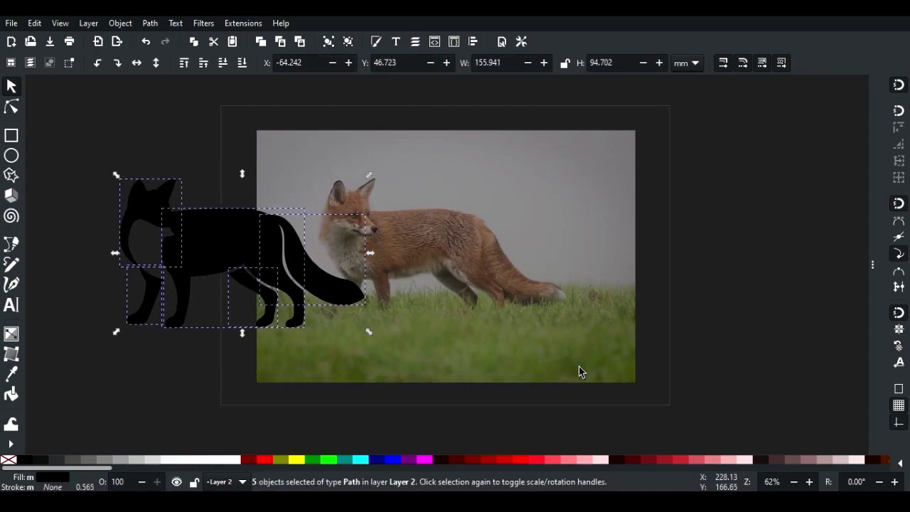
key(Left)
key(Left)
key(Left)
key(Left)
key(Left)
key(Left)
key(Left)
key(Left)
key(Left)
key(Left)
key(Left)
key(Left)
key(Left)
key(Left)
key(Left)
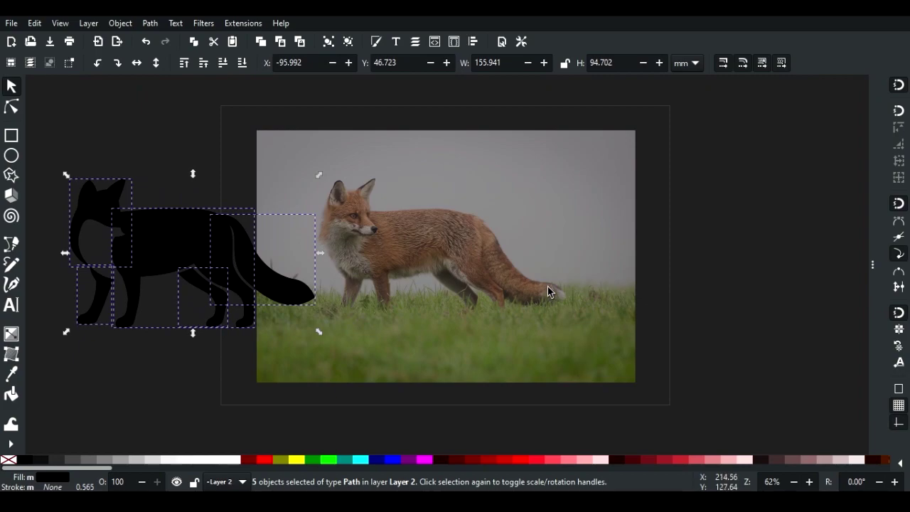
key(Escape)
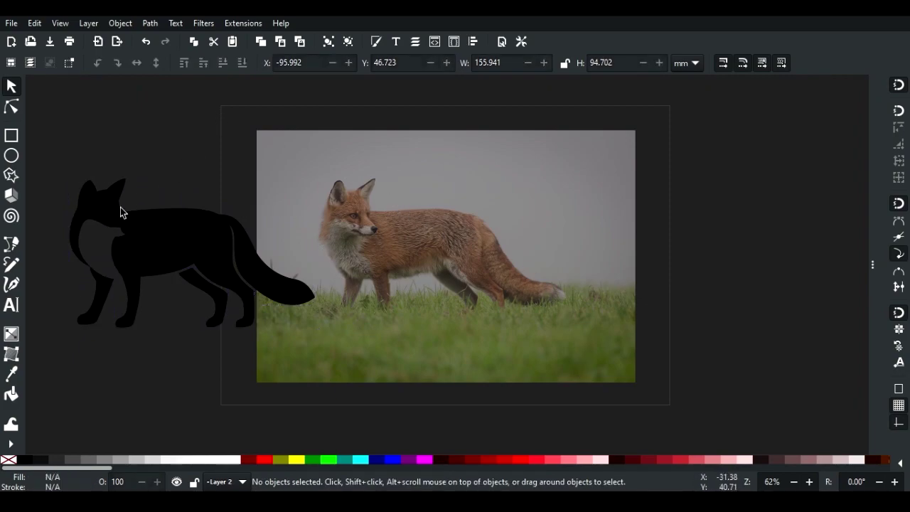
Trace the fox's near eye as a closed almond shape with the Pen tool and fill it white.
click(8, 245)
scroll(366, 239, up, 10)
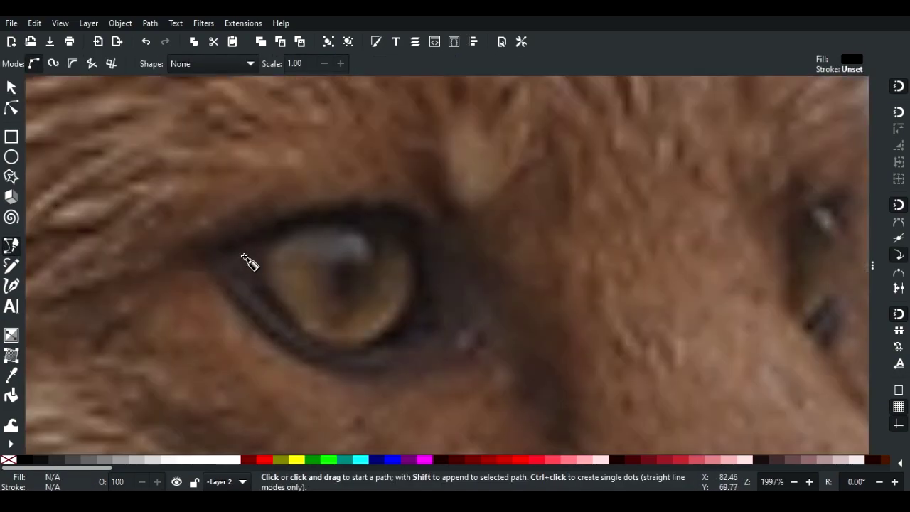
click(244, 255)
drag(298, 210, 399, 221)
drag(424, 276, 413, 365)
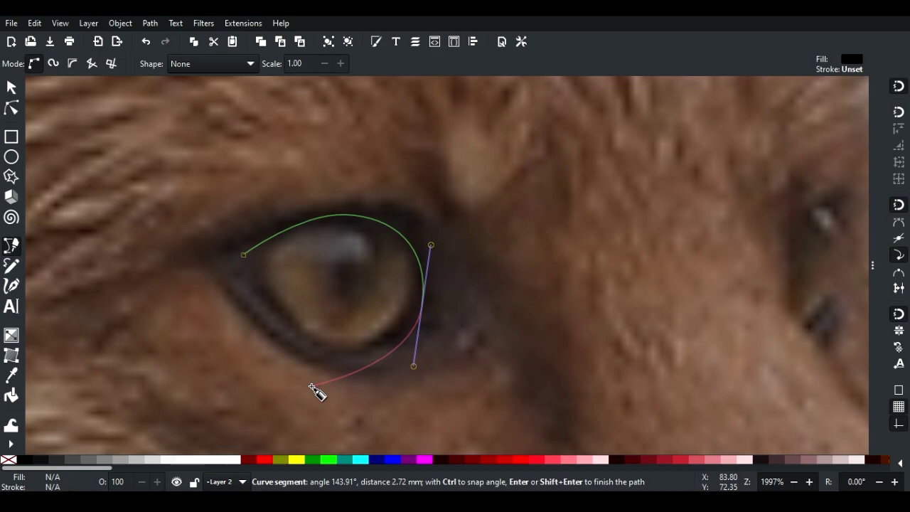
drag(325, 345, 261, 326)
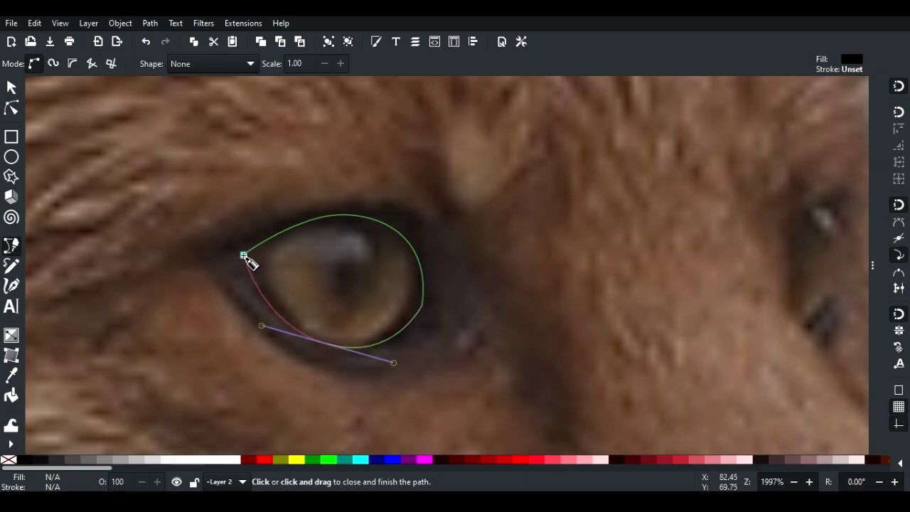
click(244, 256)
scroll(284, 259, down, 4)
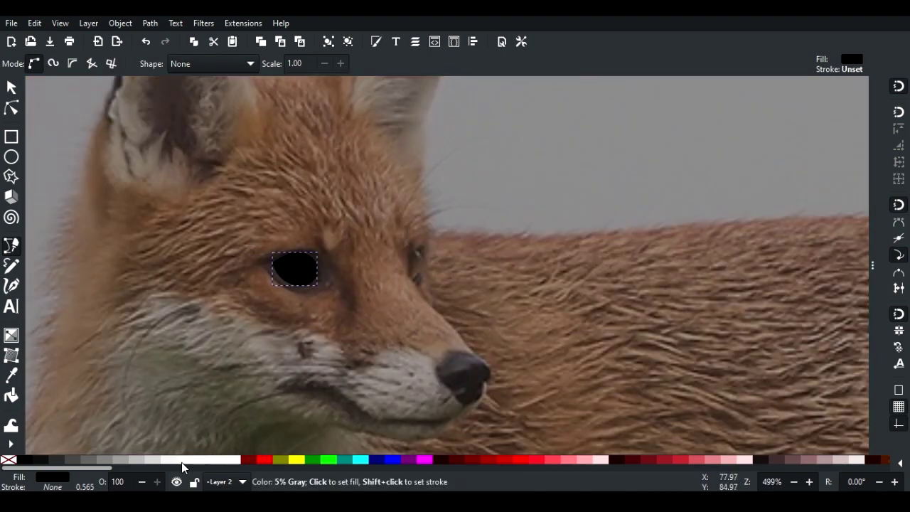
click(235, 460)
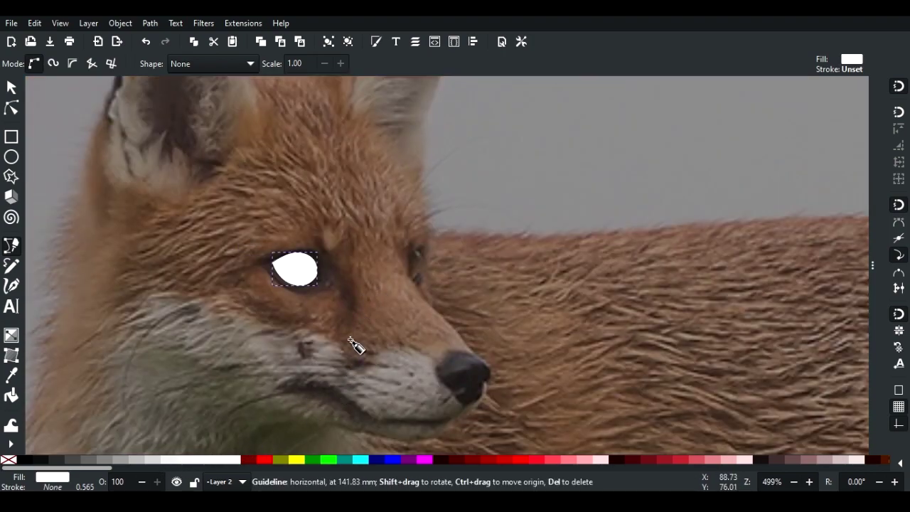
Widen the near eye by shifting its front node outward about 0.19 mm and adjust that node's upper curve handle.
scroll(312, 270, up, 3)
click(11, 108)
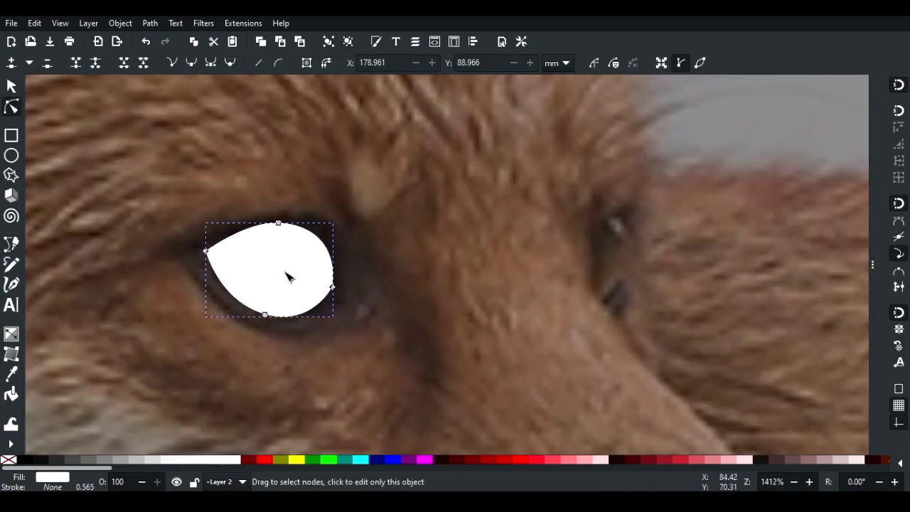
drag(334, 290, 342, 291)
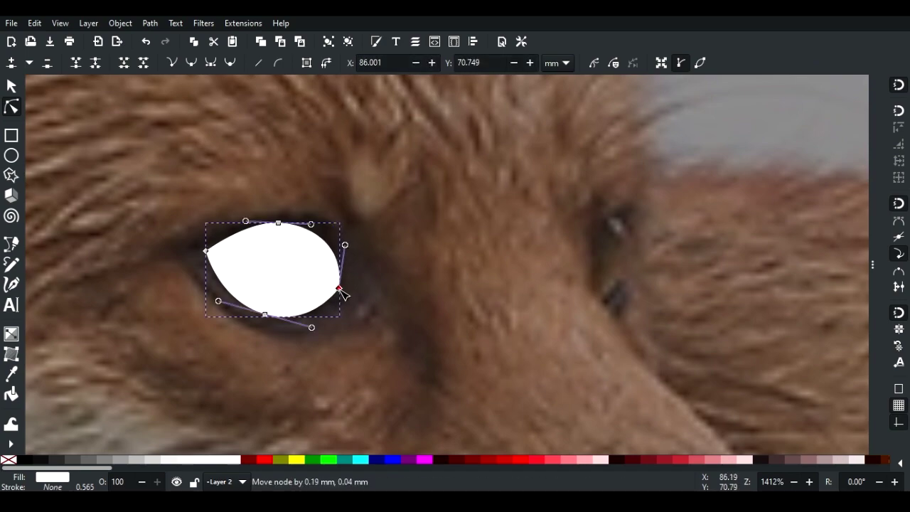
drag(347, 244, 341, 247)
click(409, 272)
Trace the fox's far eye with the Pen tool as a small closed white shape.
click(11, 244)
scroll(238, 250, down, 3)
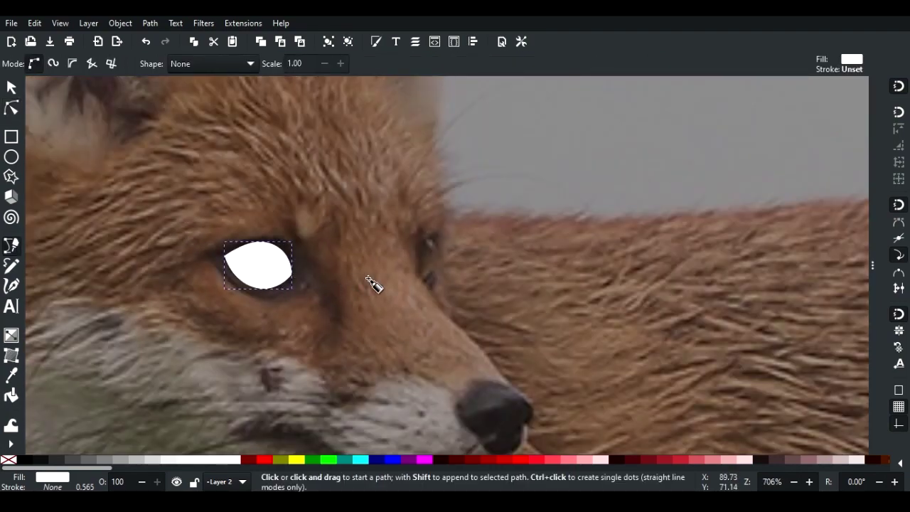
scroll(427, 270, up, 3)
scroll(281, 324, down, 7)
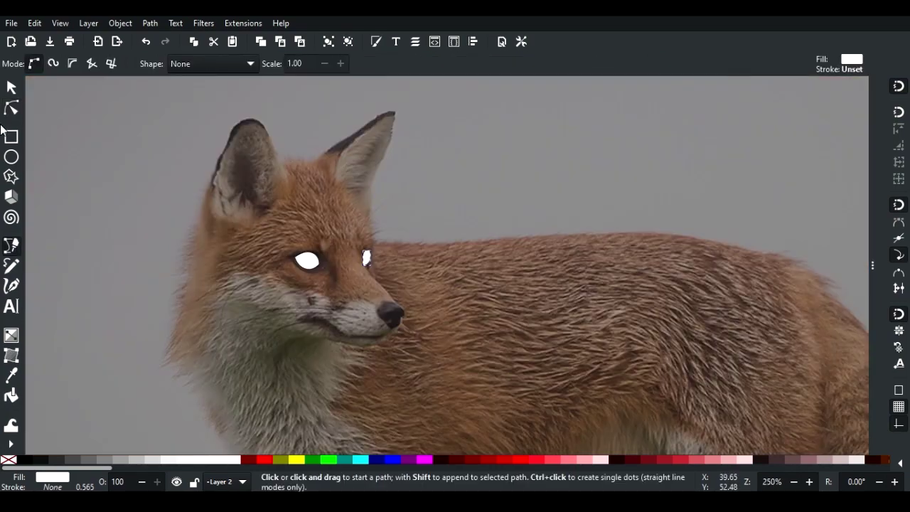
Select the two white eye shapes traced on the fox's face.
click(12, 87)
scroll(336, 210, down, 5)
click(116, 374)
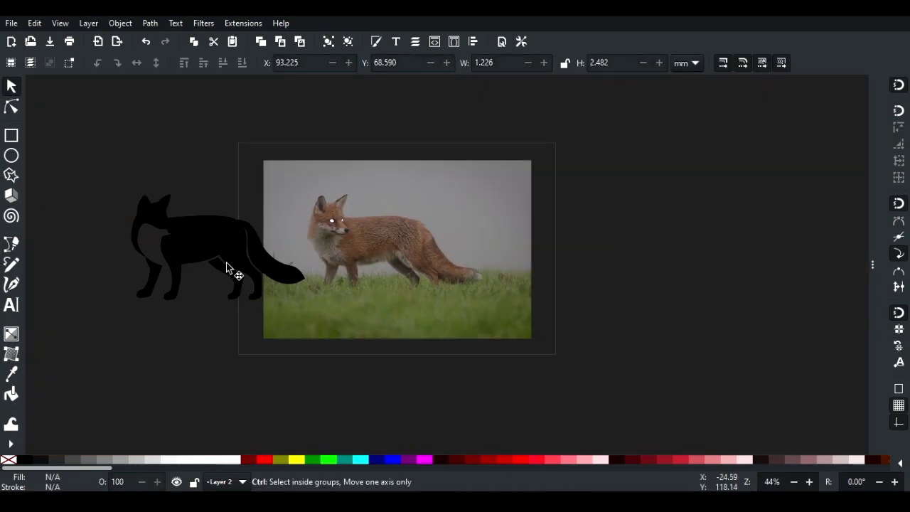
scroll(226, 263, up, 1)
drag(292, 101, 374, 192)
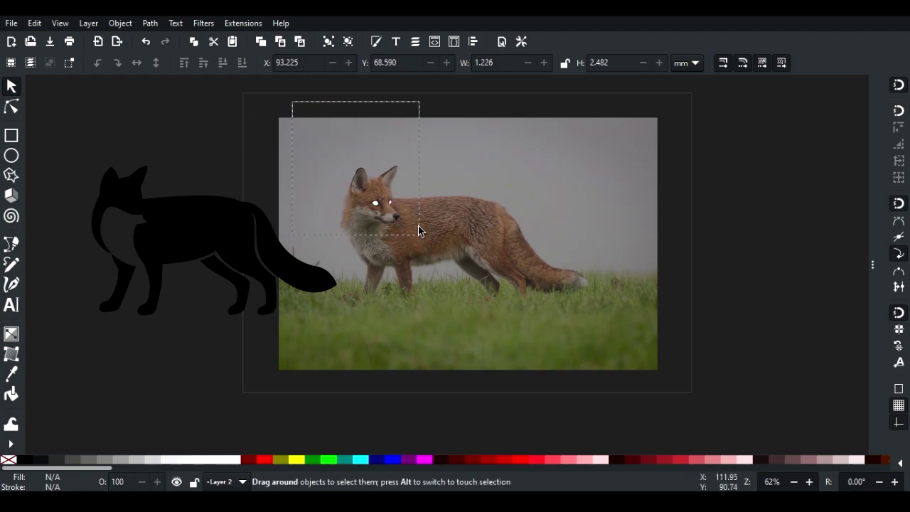
drag(418, 226, 420, 227)
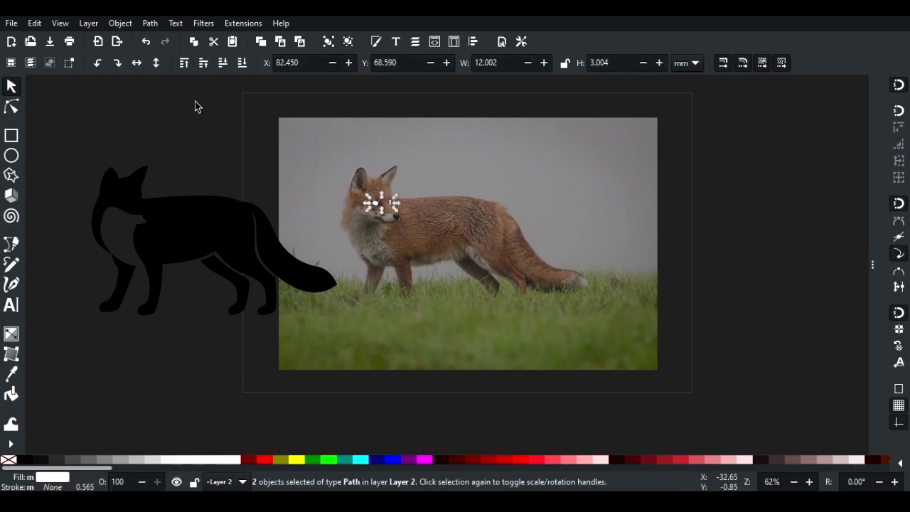
click(92, 152)
Move the five black fox shapes together horizontally back over the photographed fox, to X 62.758 mm.
drag(57, 145, 355, 387)
key(shift+Right)
key(shift+Right)
key(shift+Right)
key(shift+Right)
key(shift+Right)
key(shift+Right)
key(shift+Right)
key(shift+Right)
key(shift+Right)
key(shift+Right)
key(shift+Right)
key(shift+Right)
key(shift+Right)
key(shift+Right)
key(shift+Right)
key(shift+Right)
key(shift+Right)
key(shift+Right)
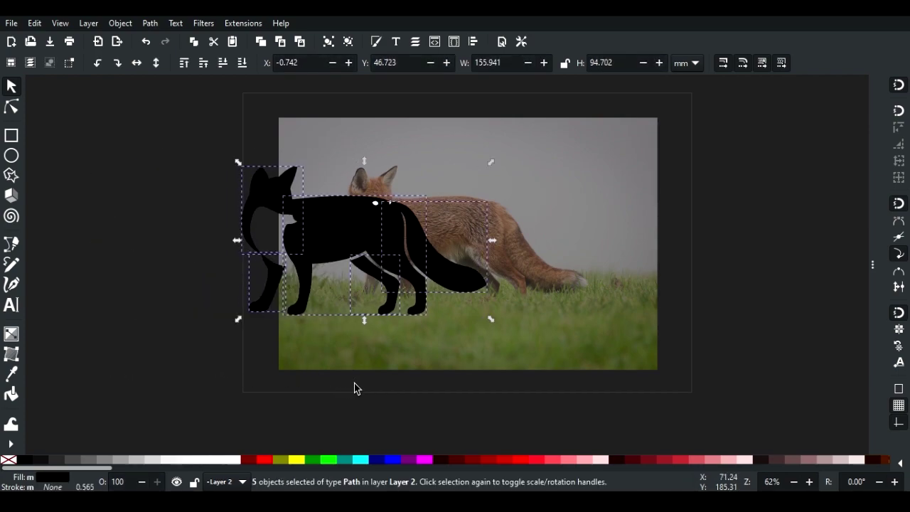
key(shift+Right)
key(shift+Right)
key(shift+Right)
key(shift+Right)
key(shift+Right)
key(shift+Right)
key(shift+Right)
key(shift+Right)
key(shift+Right)
key(shift+Right)
key(shift+Right)
key(shift+Right)
key(shift+Right)
key(shift+Right)
key(shift+Right)
key(shift+Right)
key(shift+Right)
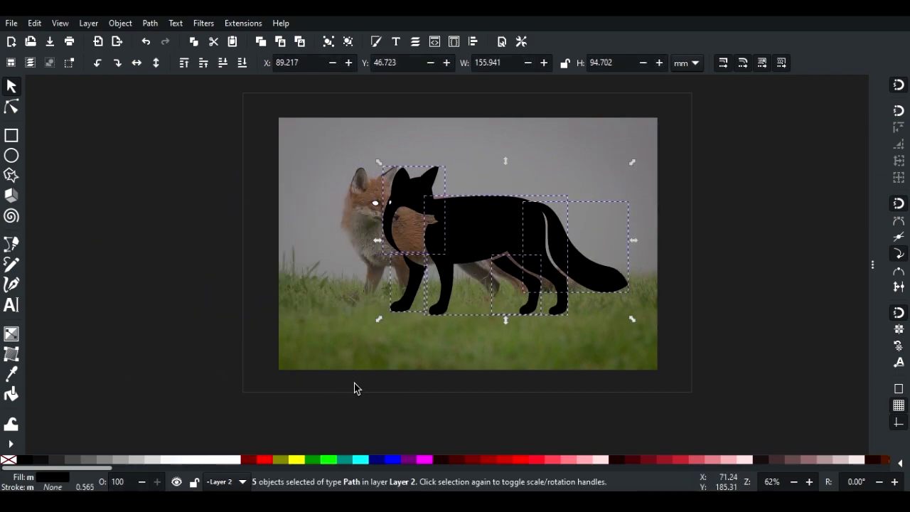
key(shift+Left)
key(shift+Left)
key(shift+Left)
key(shift+Left)
key(shift+Left)
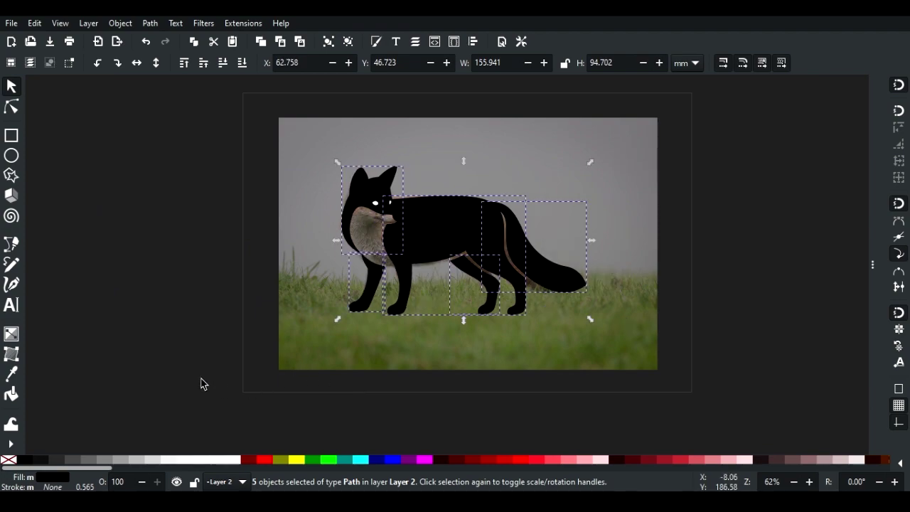
Deselect the fox shapes, then make Layer 1 the active layer and unlock it.
key(Escape)
key(5)
click(416, 44)
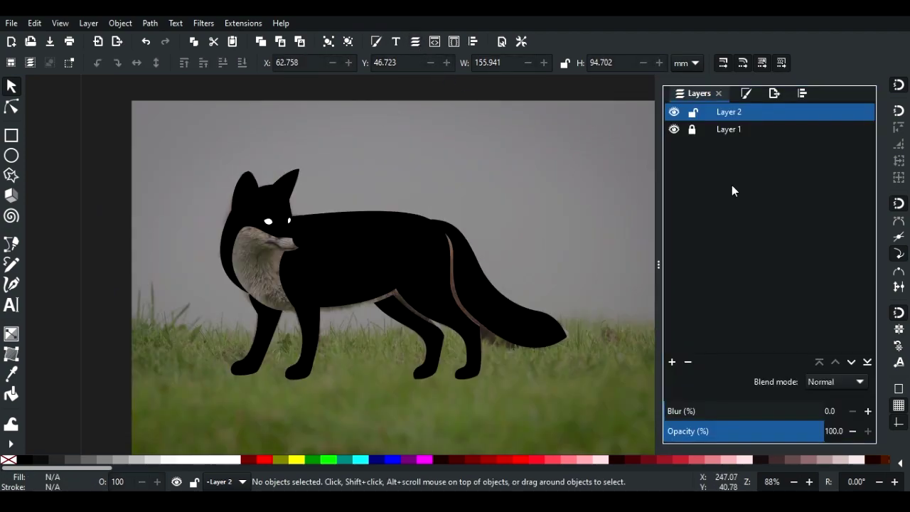
click(738, 131)
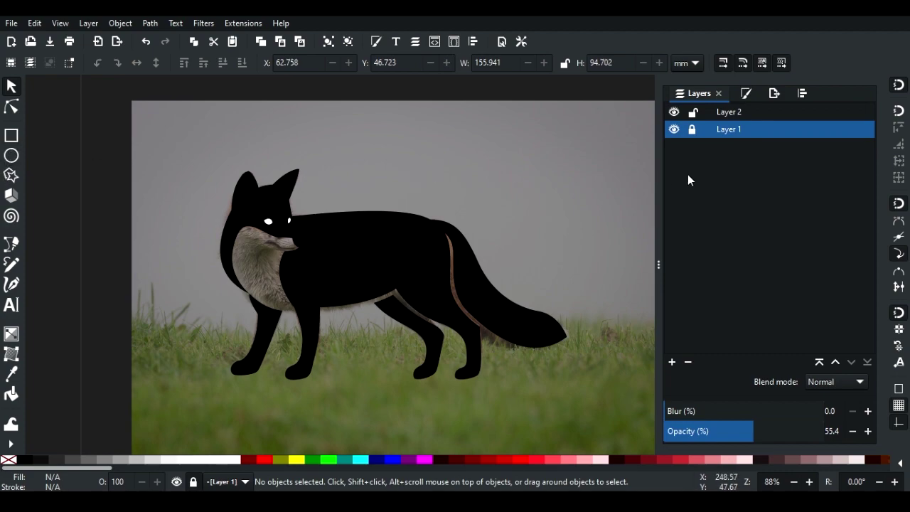
click(693, 130)
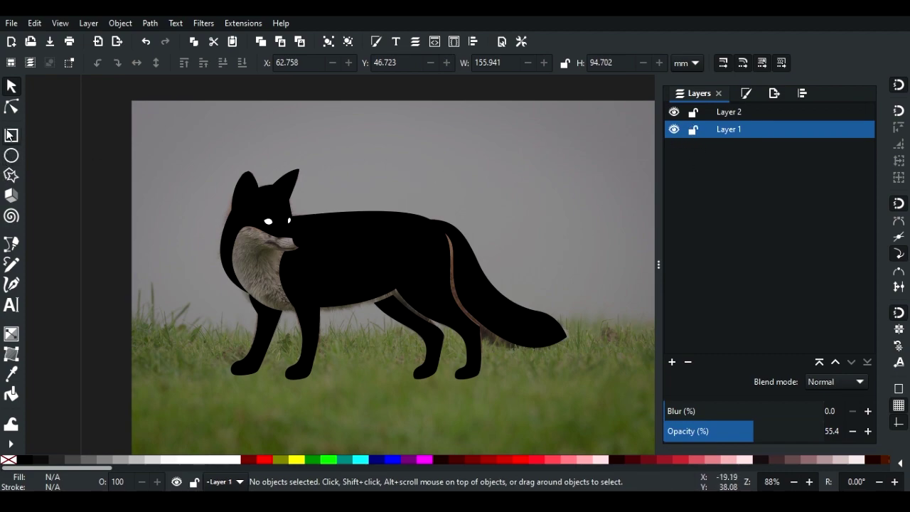
Draw a white rectangle about 291 × 190 mm over the whole page on Layer 1 and set the layer opacity to 100%.
click(11, 135)
ctrl+scroll(148, 201, down, 1)
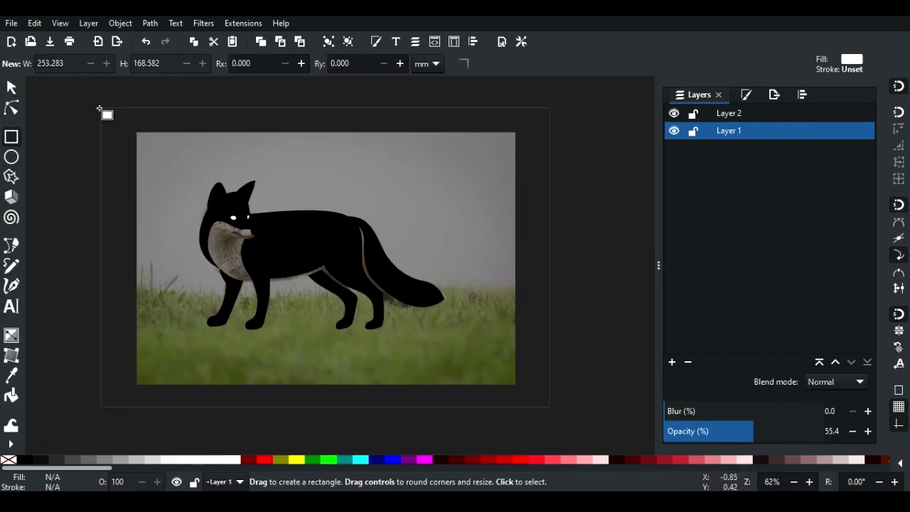
drag(99, 109, 556, 408)
click(823, 440)
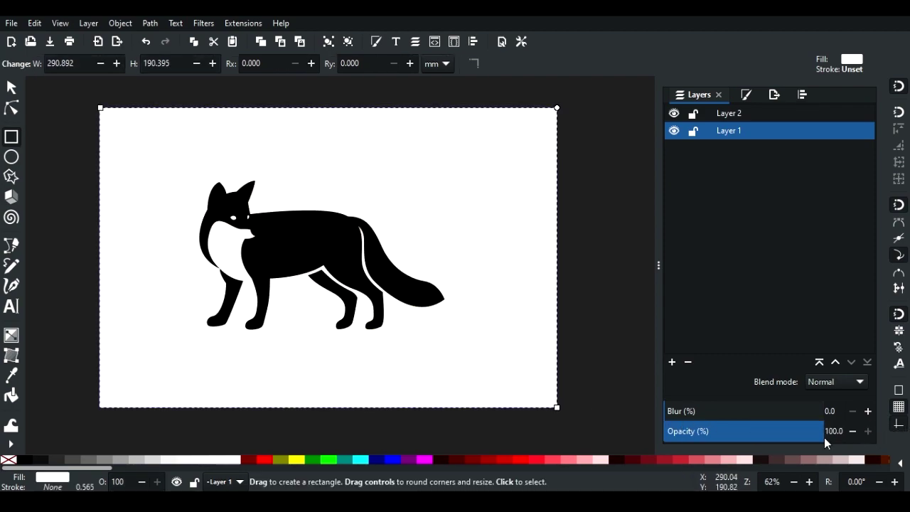
click(608, 227)
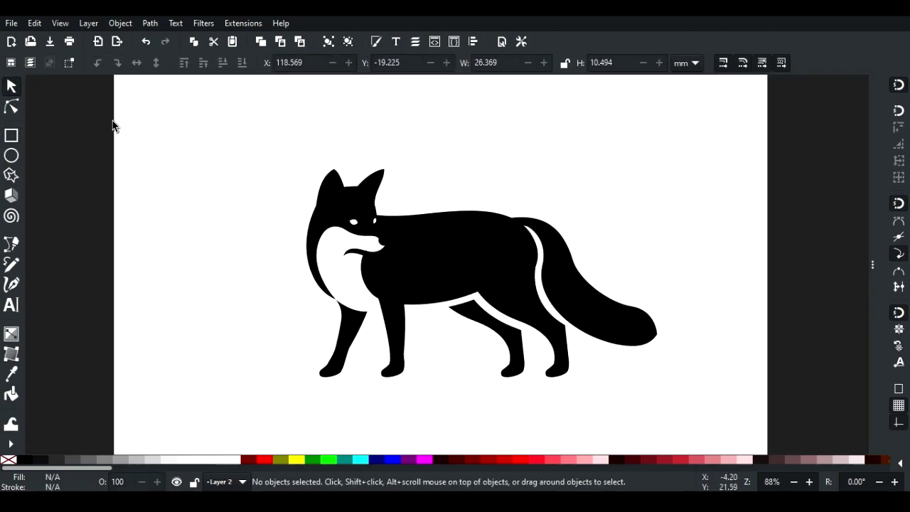
Select all the black fox shapes and merge them into a single path with Union.
drag(101, 116, 722, 419)
click(150, 25)
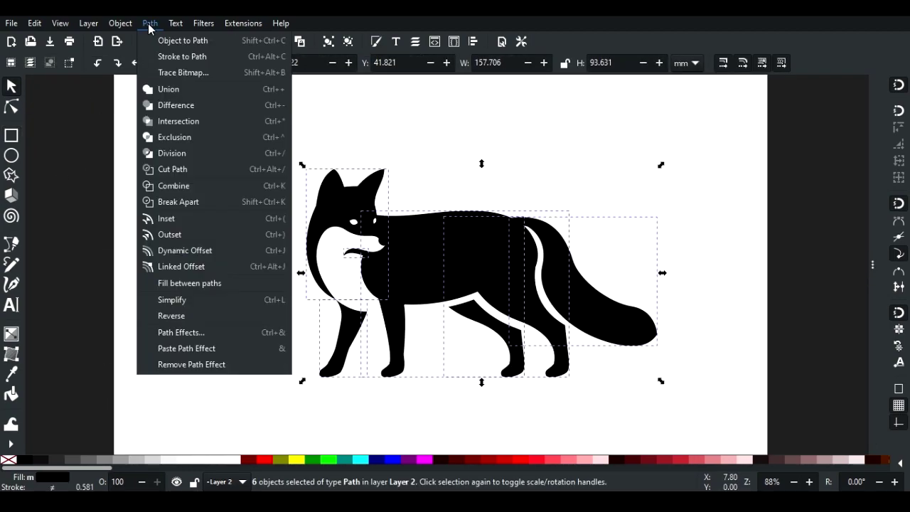
click(168, 92)
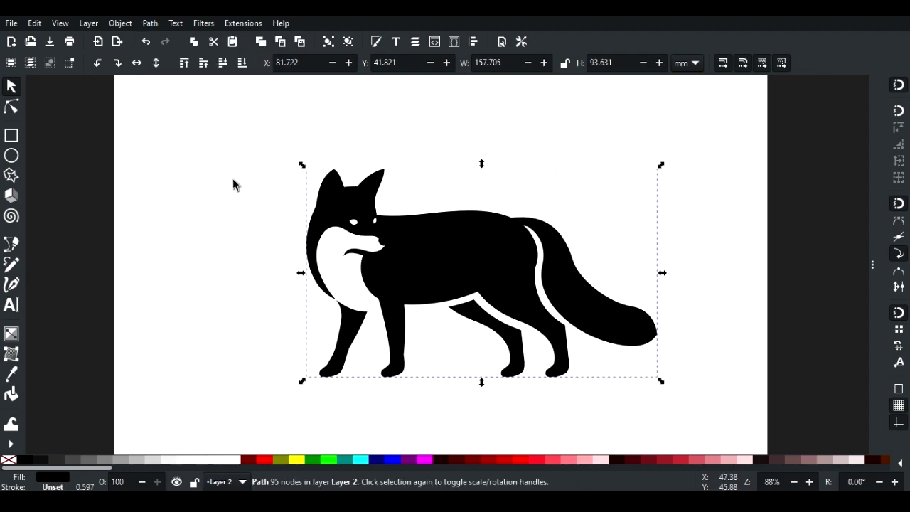
Change the merged fox path's fill from flat black to a radial gradient.
click(377, 43)
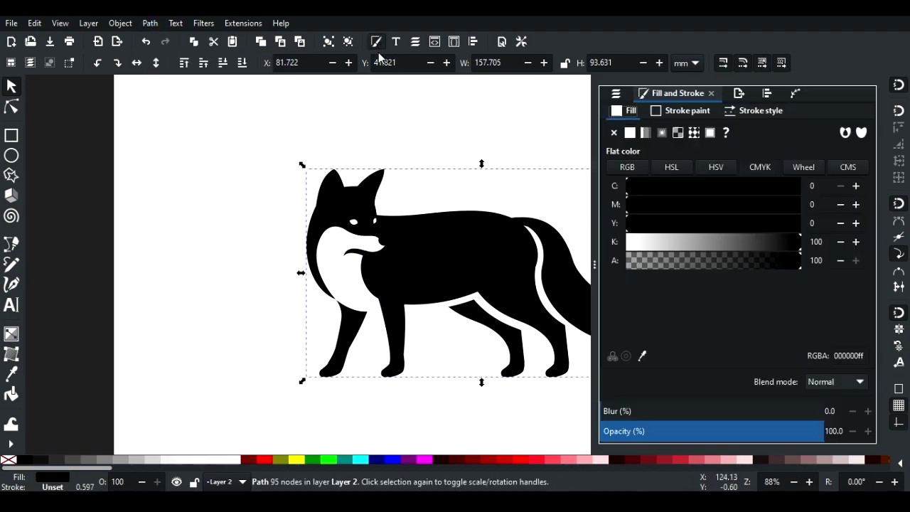
click(647, 133)
key(g)
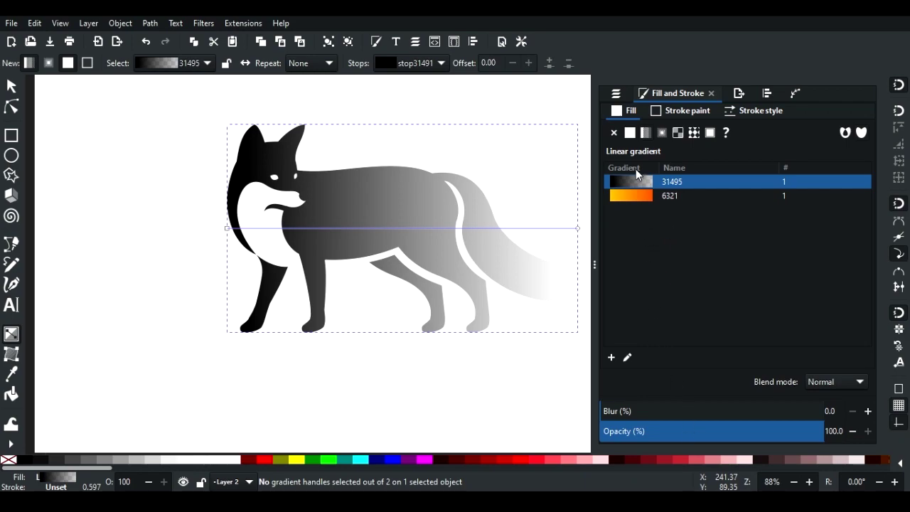
click(662, 133)
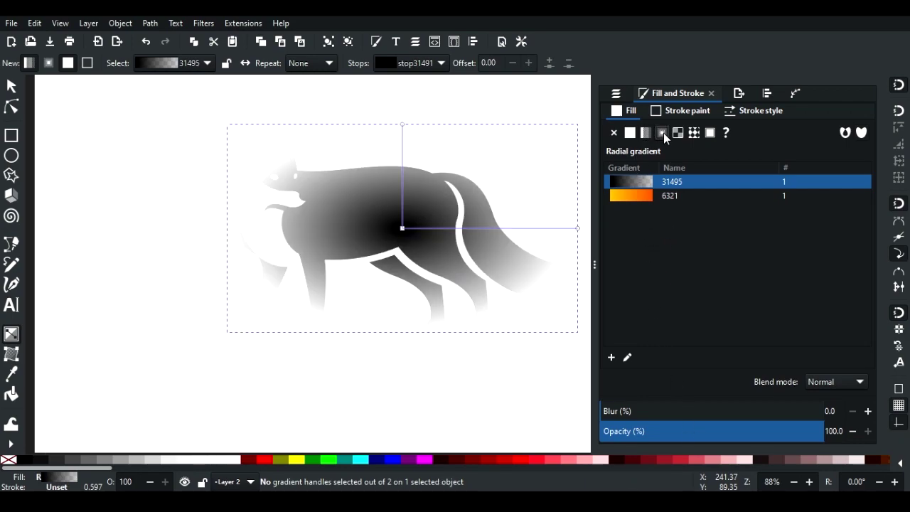
Set the radial gradient's outer stop to 100% opacity and give it the orange sampled from the circle above the page.
scroll(409, 359, down, 1)
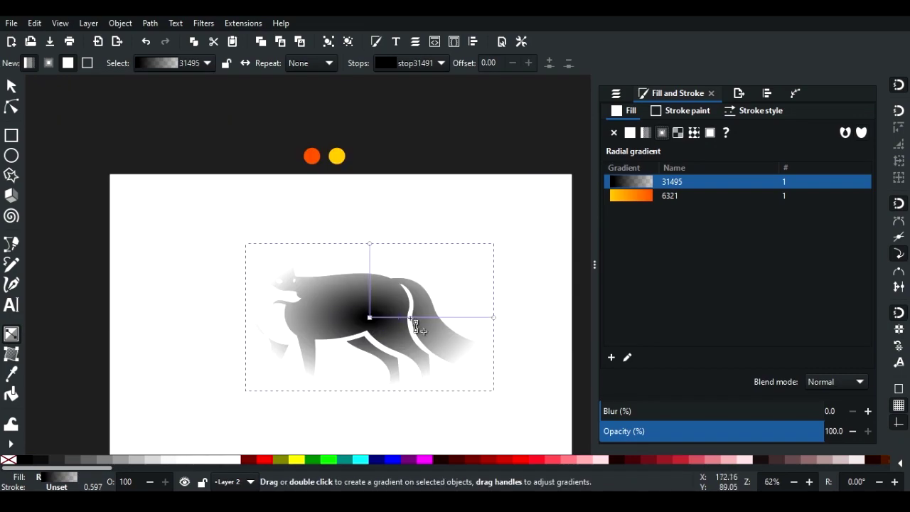
click(494, 318)
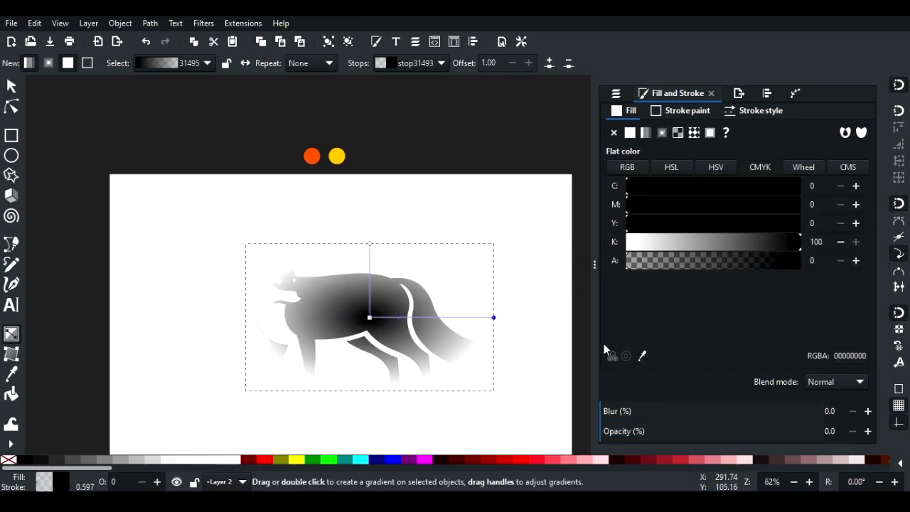
drag(608, 434, 854, 441)
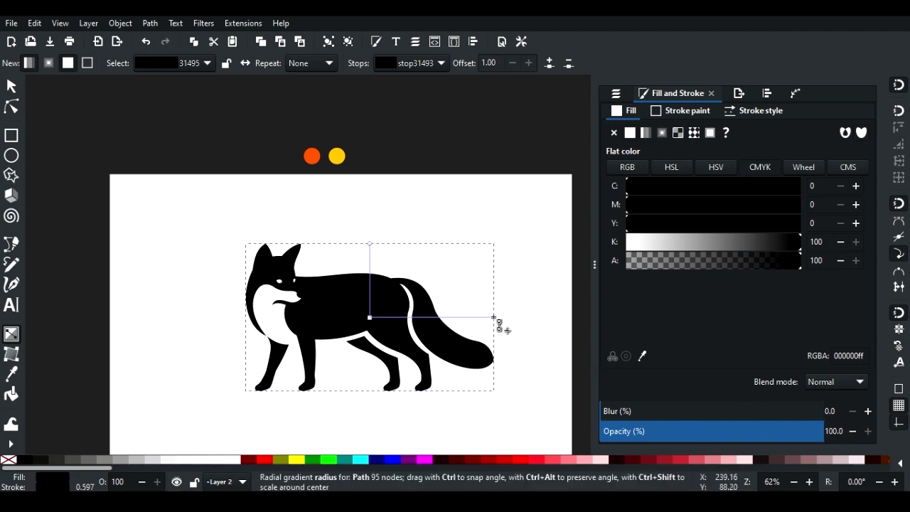
click(643, 357)
click(315, 155)
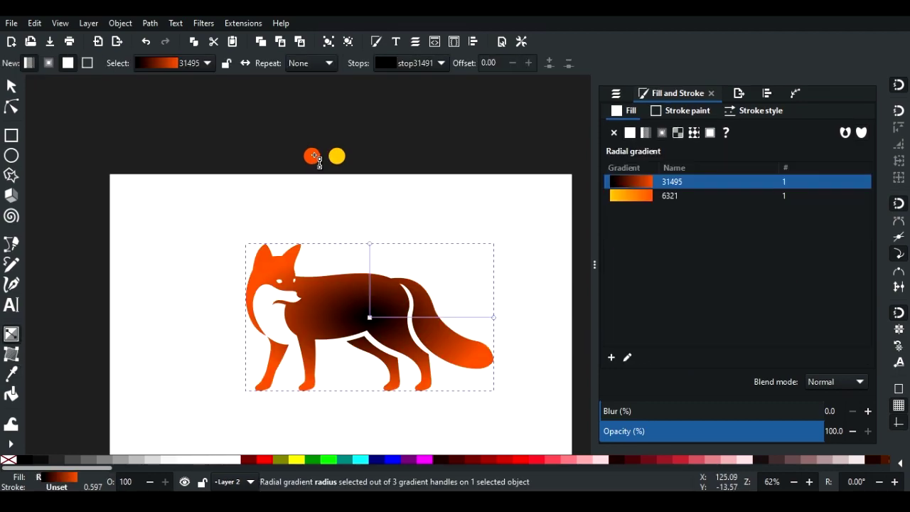
Color the radial gradient's centre stop with the yellow sampled from the circle above the page.
click(371, 319)
click(642, 357)
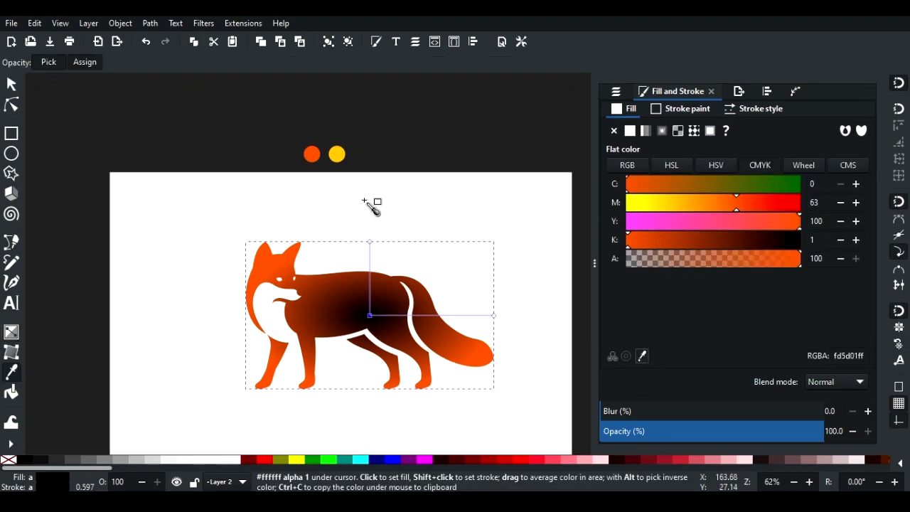
click(337, 157)
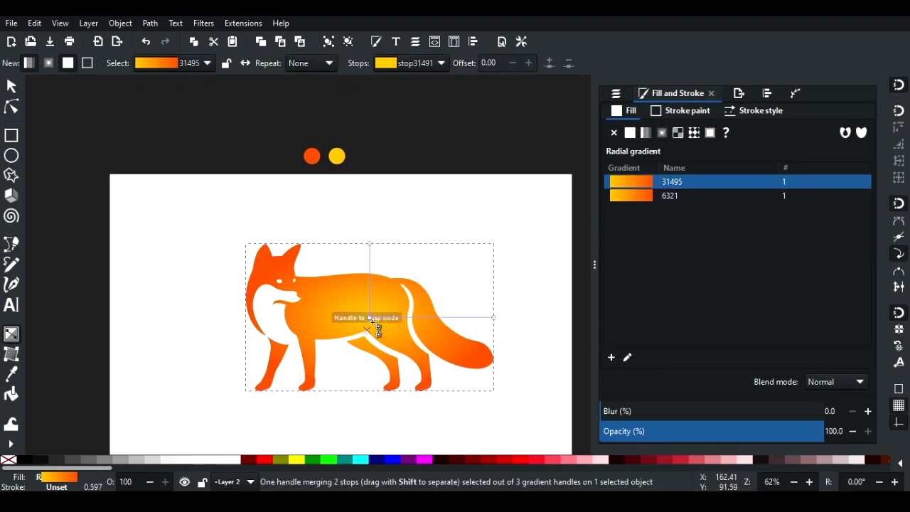
Reposition the radial gradient so its yellow centre sits at the fox's muzzle and its long radius reaches above the tail.
drag(445, 280, 463, 272)
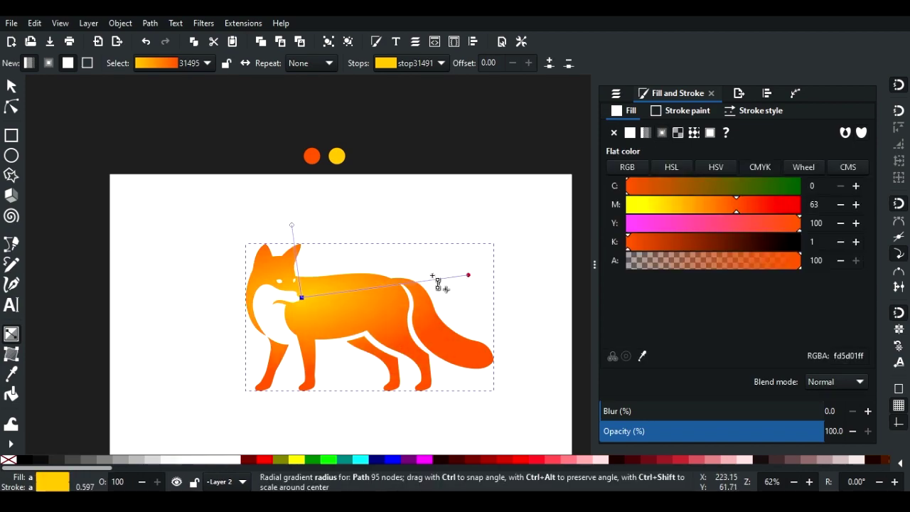
click(291, 226)
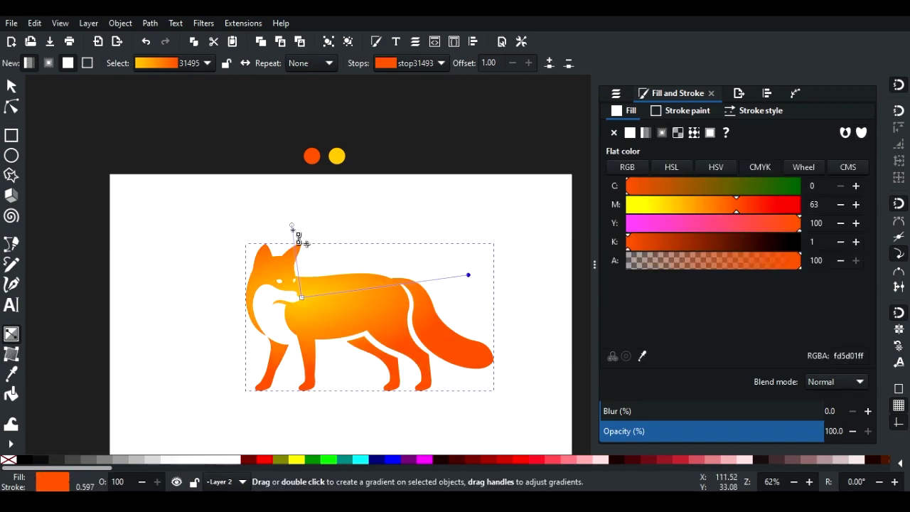